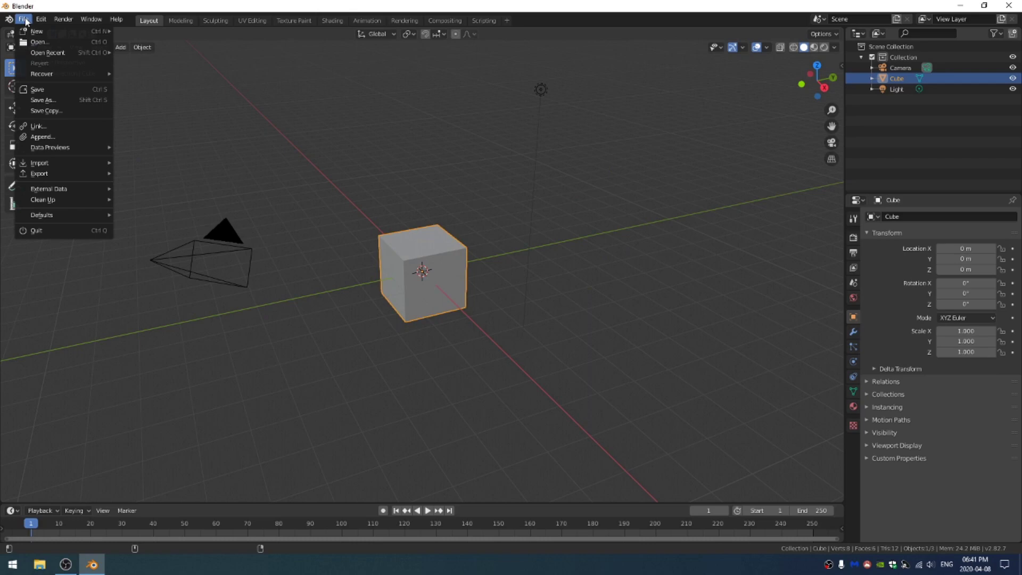
# Start a new file from the VFX template and switch to the Compositing workspace.
pyautogui.moveTo(44, 35)
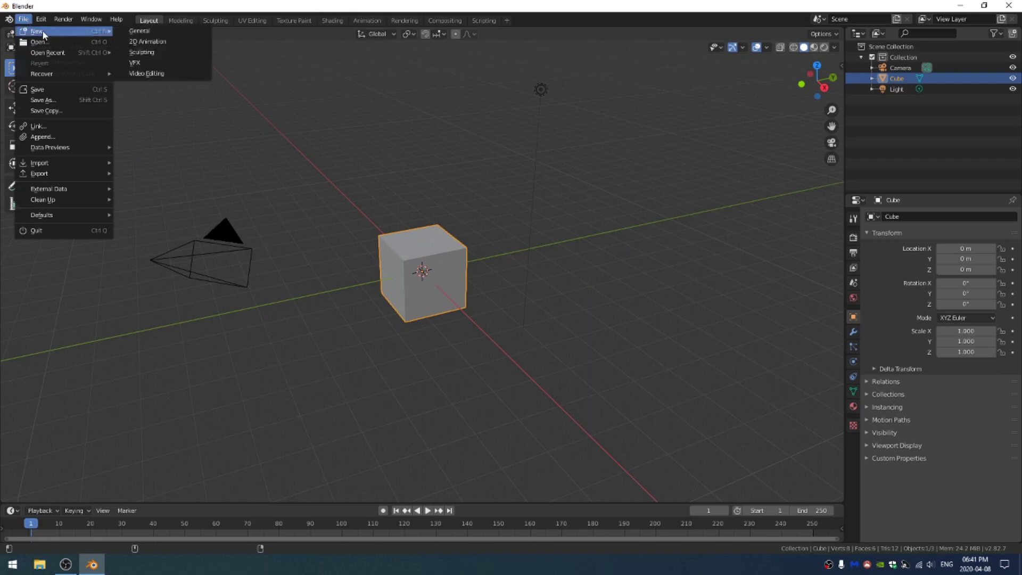
pyautogui.click(166, 65)
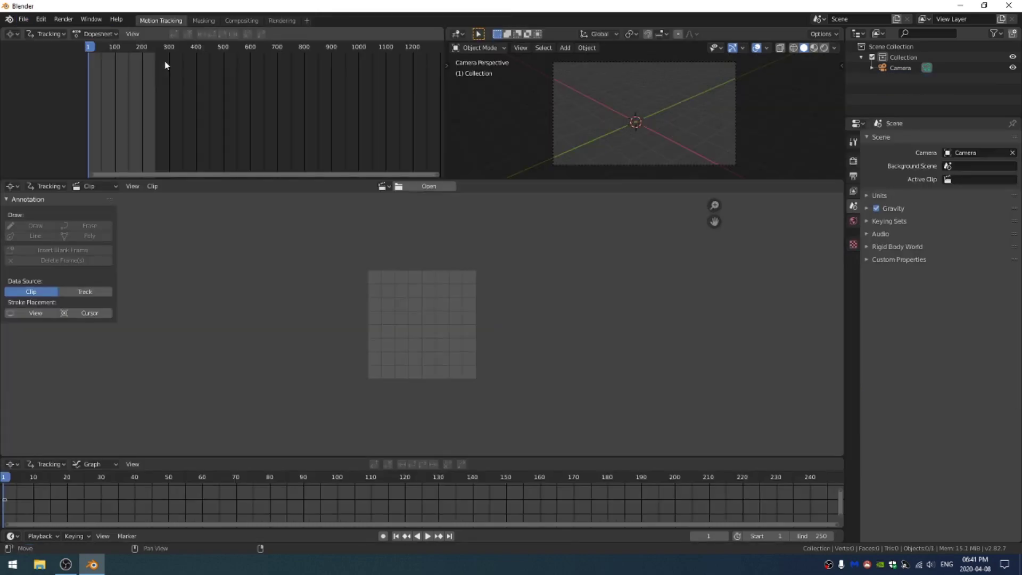
pyautogui.click(242, 21)
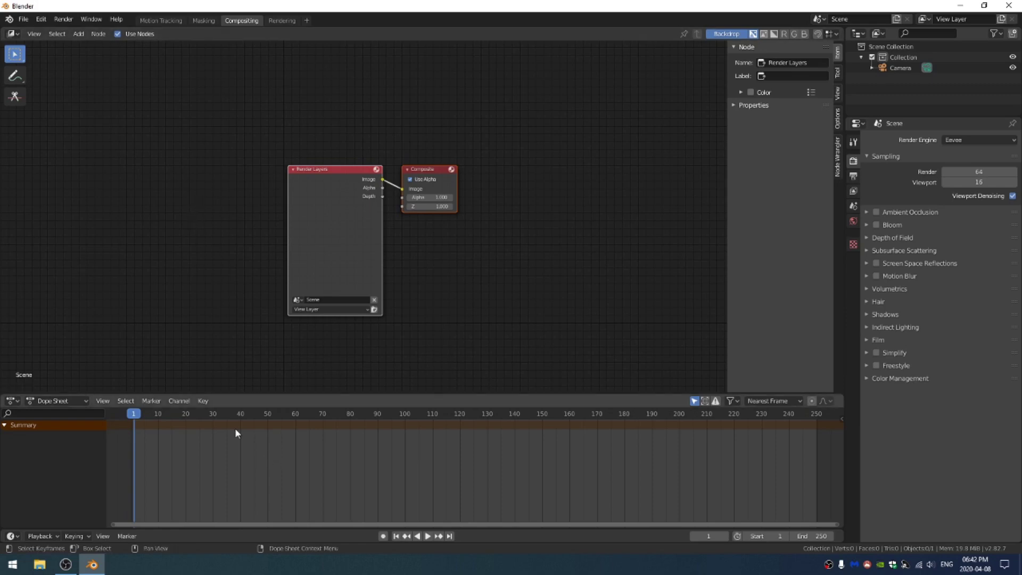
# Join the Dope Sheet into the node editor, then split the node editor vertically.
pyautogui.rightClick(254, 392)
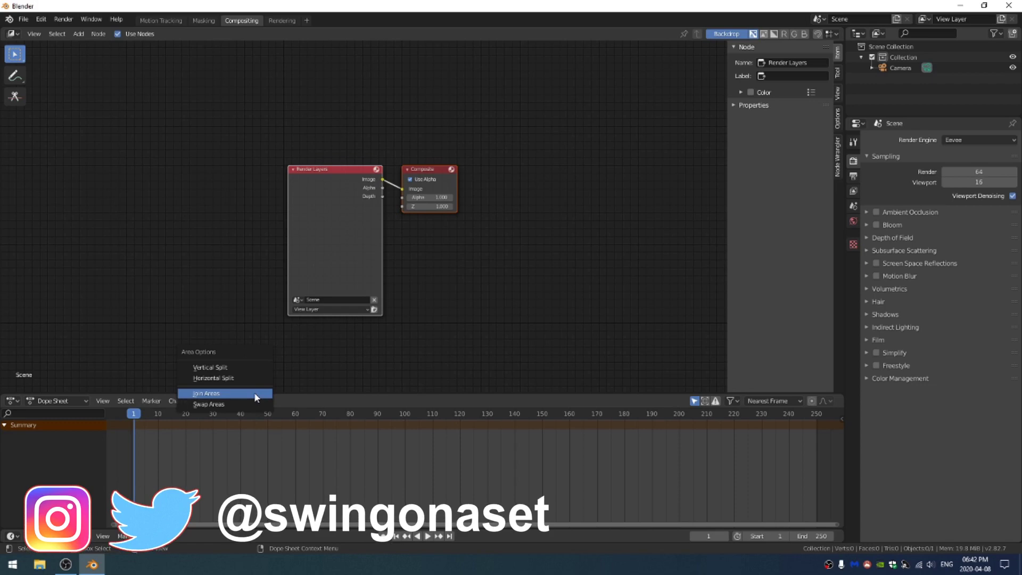
pyautogui.click(254, 393)
pyautogui.click(255, 419)
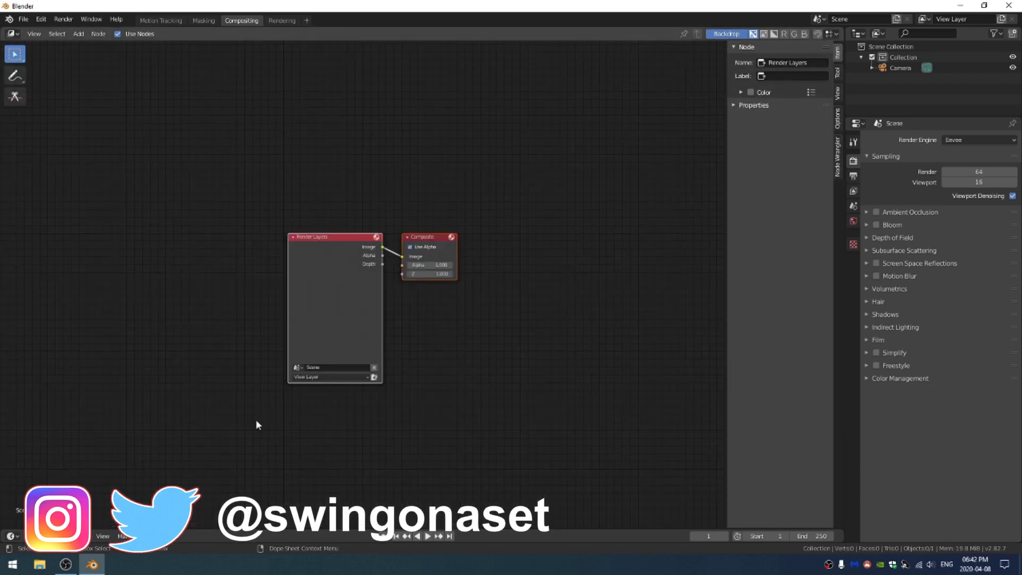
pyautogui.rightClick(400, 525)
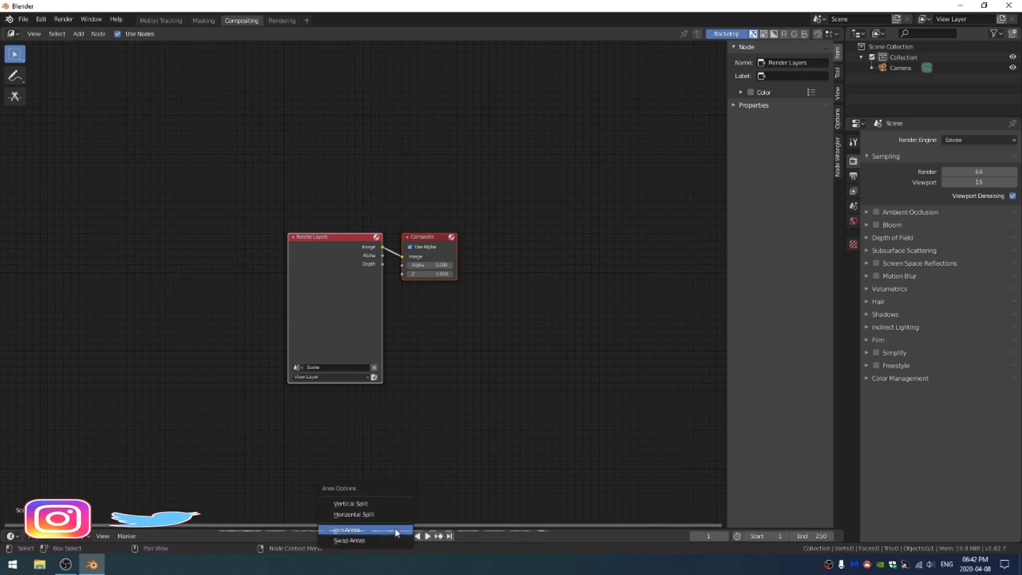
pyautogui.click(387, 502)
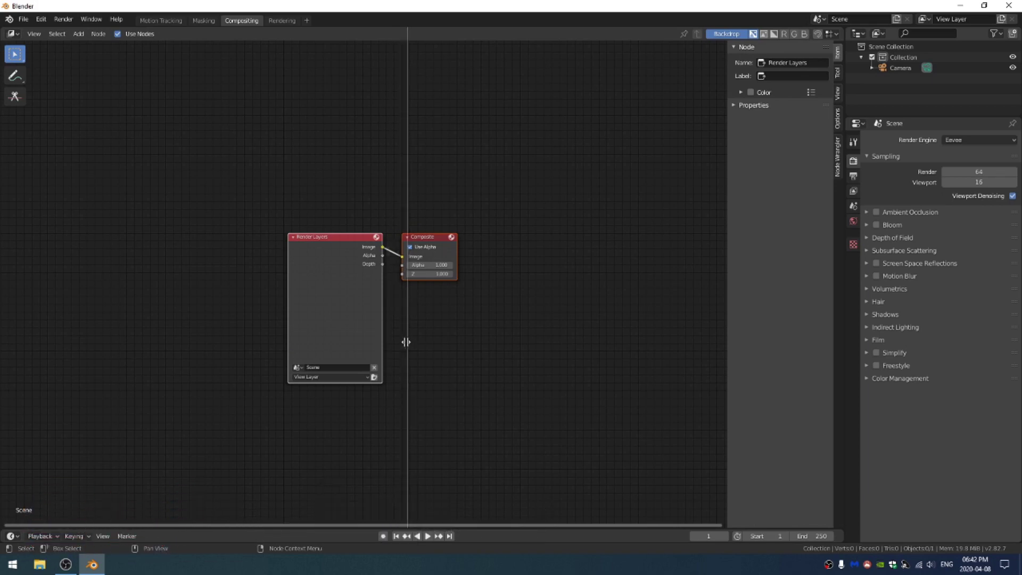
# Make the left panel an Image Editor displaying the Viewer Node image.
pyautogui.click(395, 324)
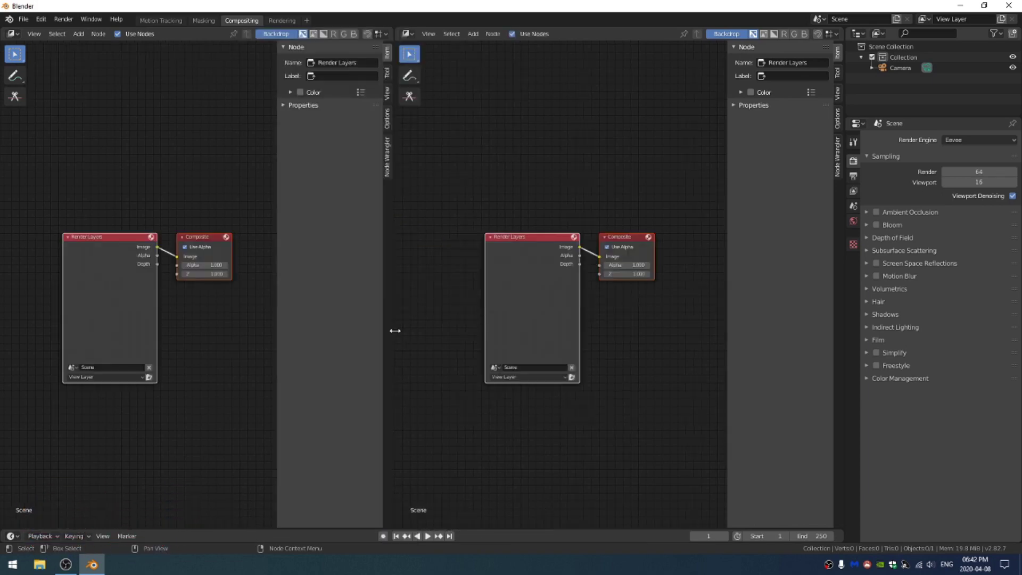
pyautogui.click(12, 34)
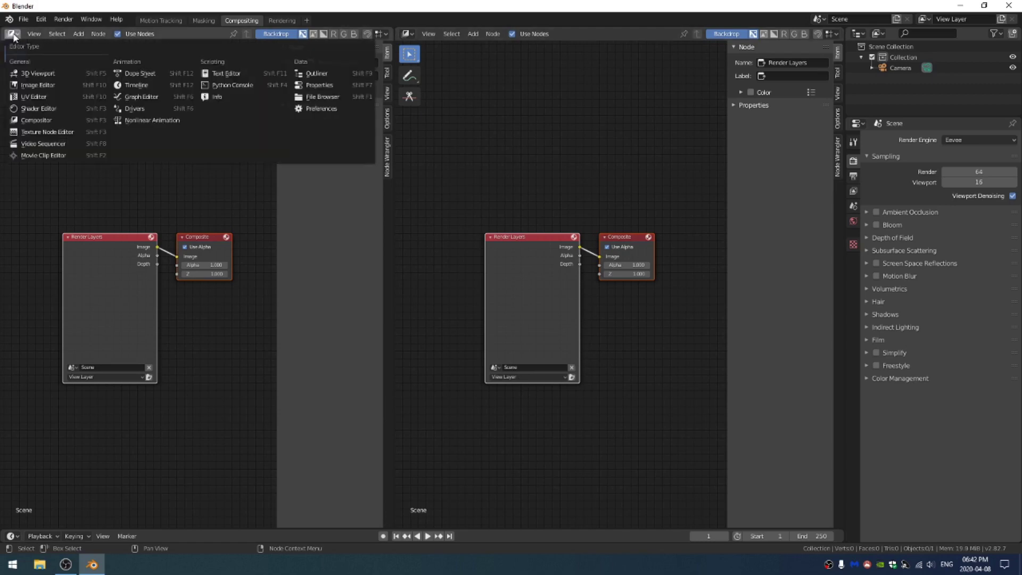
pyautogui.click(35, 85)
pyautogui.click(152, 35)
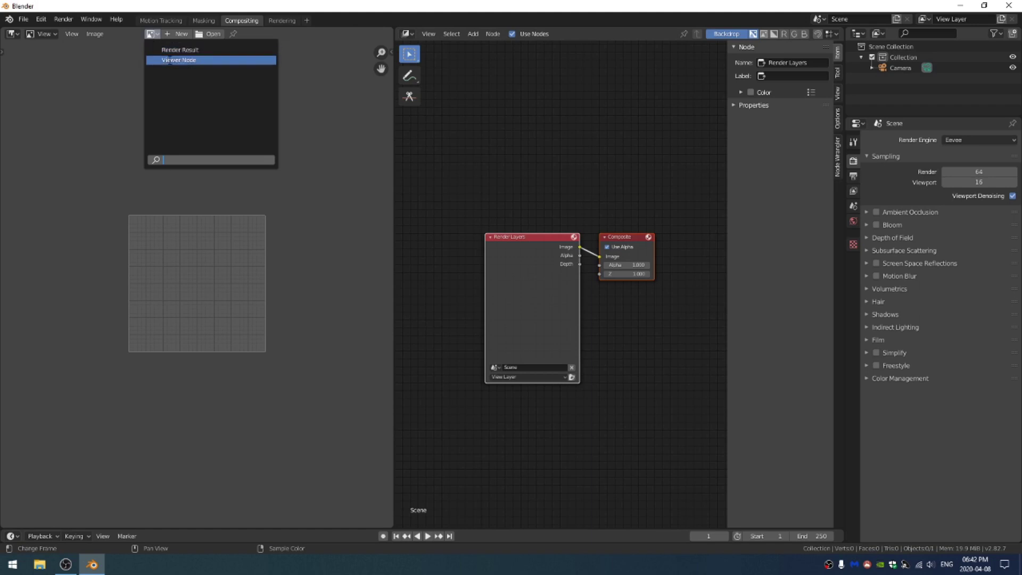
pyautogui.click(174, 60)
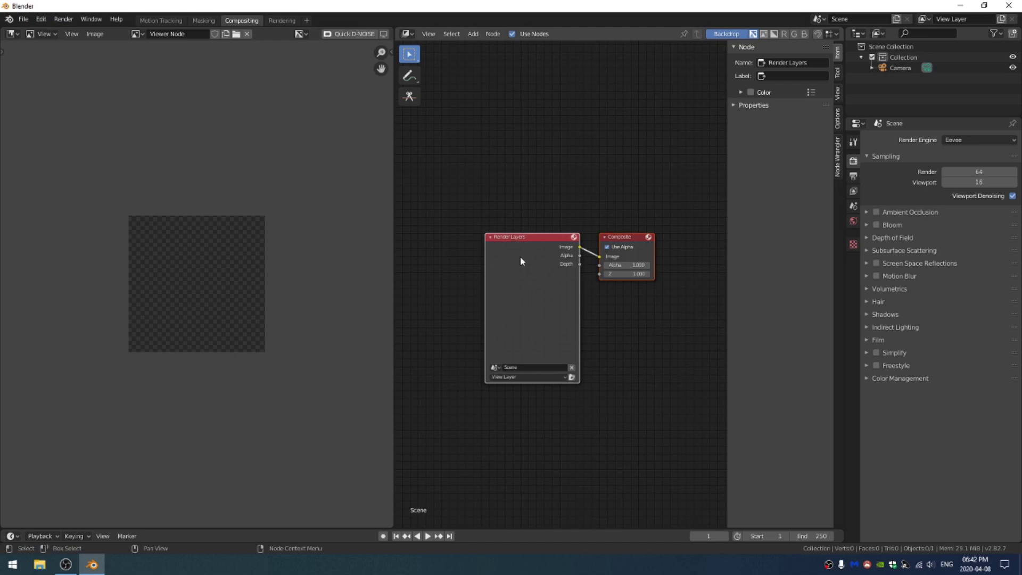
# Connect a new Viewer node to Render Layers' Image output, turn off Backdrop, and recentre the tree.
pyautogui.moveTo(624, 236); pyautogui.dragTo(706, 246)
pyautogui.press('Escape')
pyautogui.moveTo(527, 265); pyautogui.dragTo(462, 230)
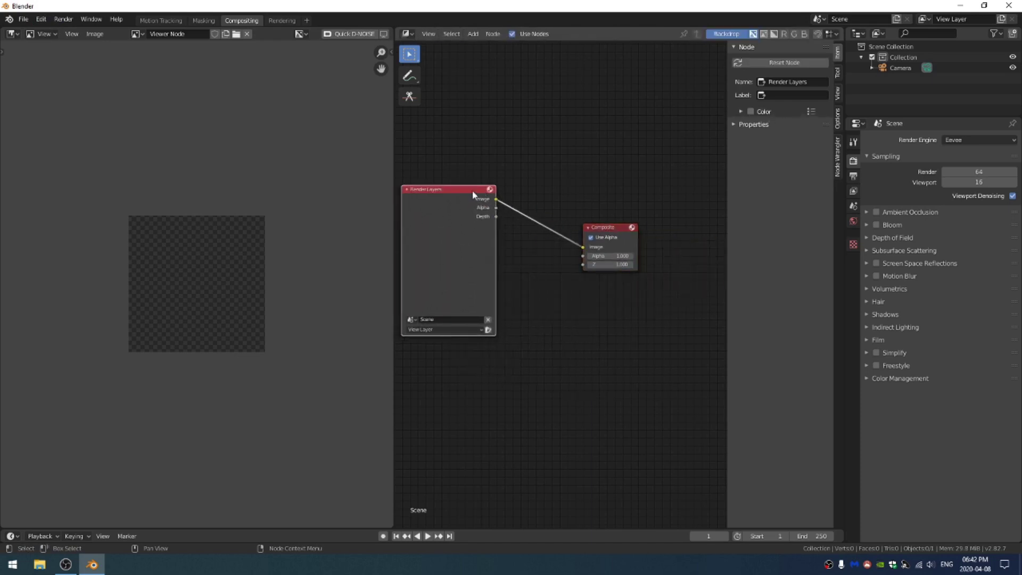
pyautogui.keyDown('ctrl'); pyautogui.keyDown('shift'); pyautogui.click(462, 224); pyautogui.keyUp('shift'); pyautogui.keyUp('ctrl')
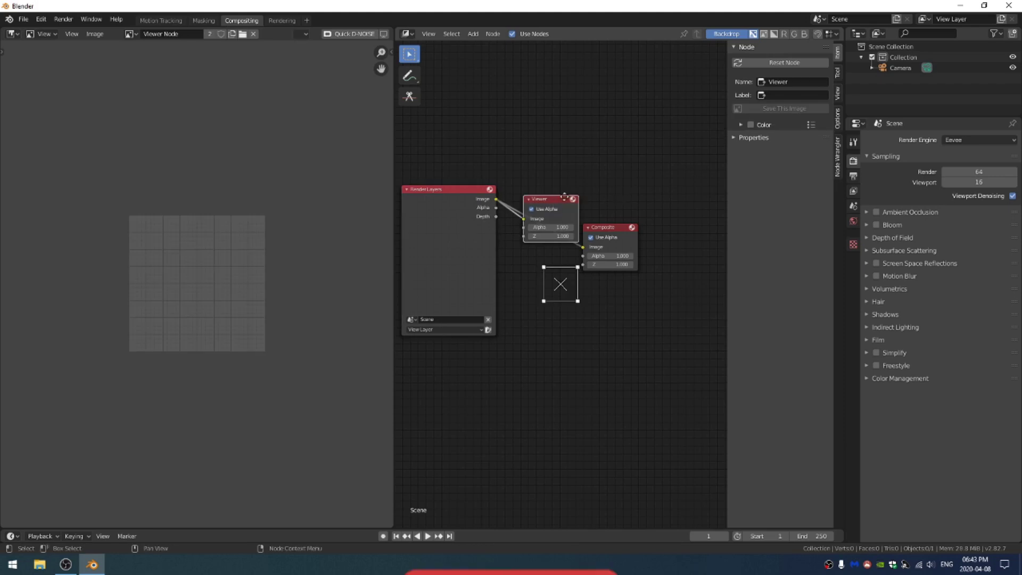
pyautogui.moveTo(564, 196); pyautogui.dragTo(639, 163)
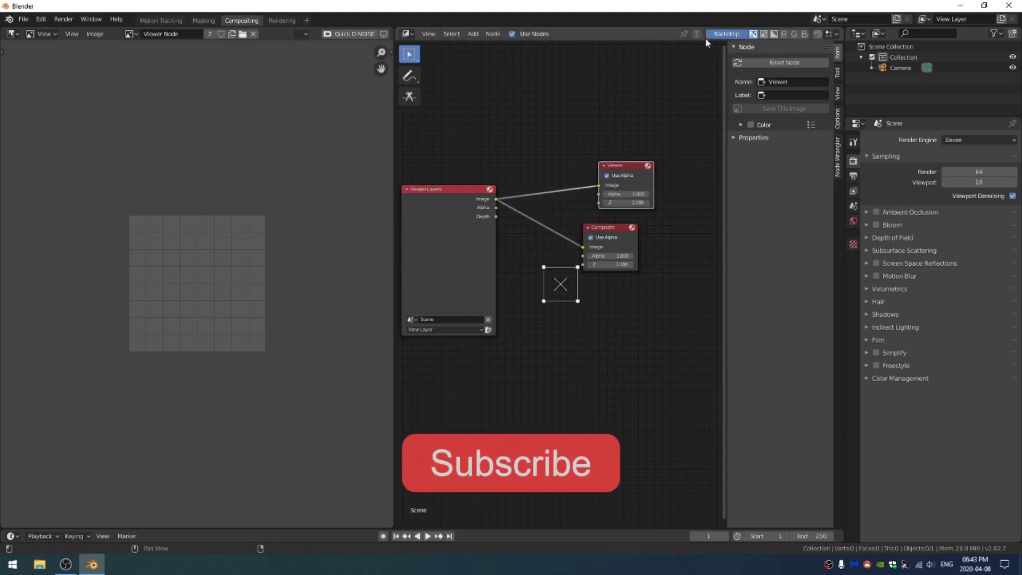
pyautogui.click(726, 34)
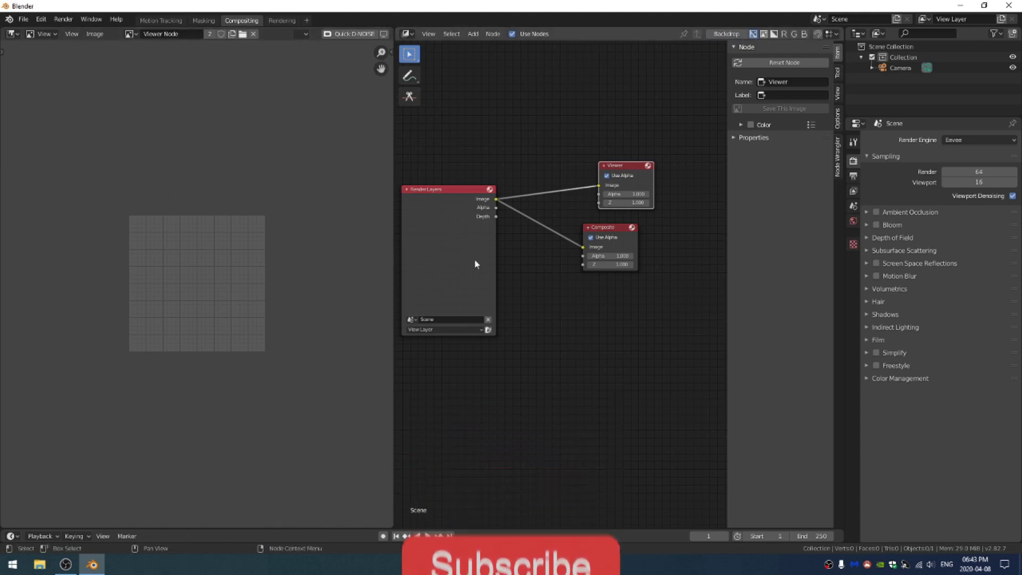
pyautogui.moveTo(475, 263); pyautogui.dragTo(528, 350, button='middle')
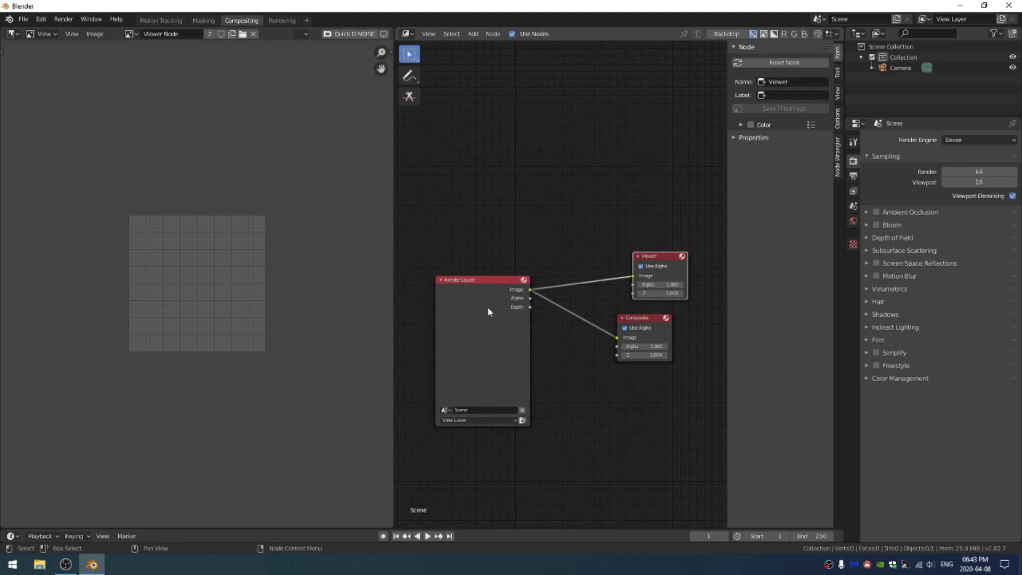
pyautogui.moveTo(488, 311); pyautogui.dragTo(520, 292, button='middle')
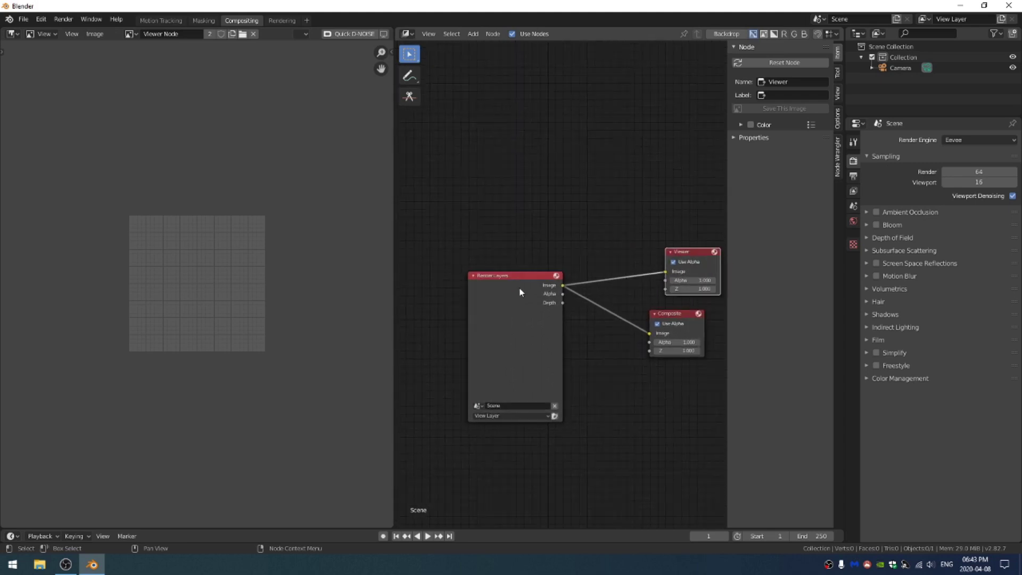
# Add an Image input node and load the multilayer render picture into it.
pyautogui.hotkey('shift', 'a')
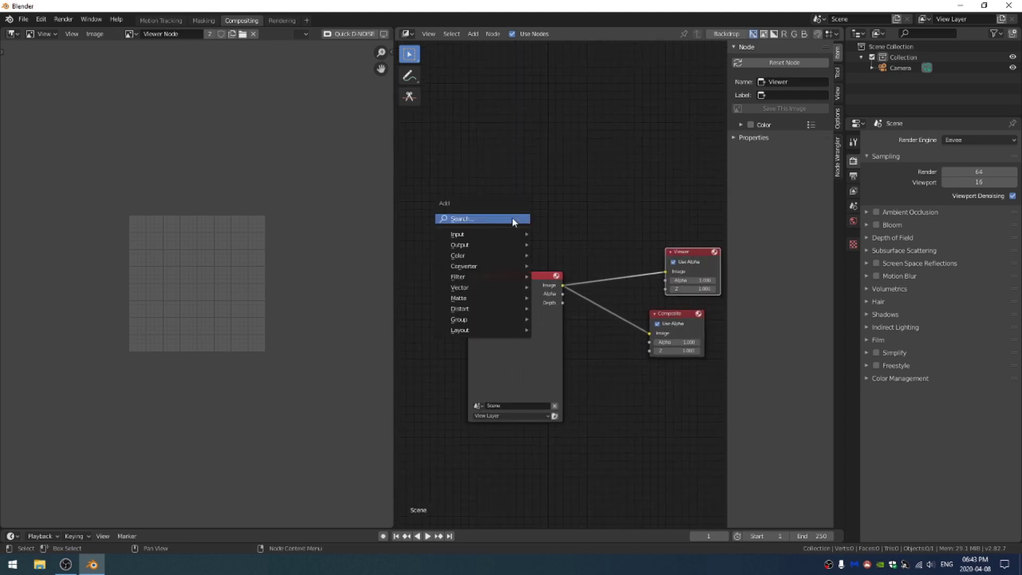
pyautogui.click(512, 218)
pyautogui.write('image')
pyautogui.press('Return')
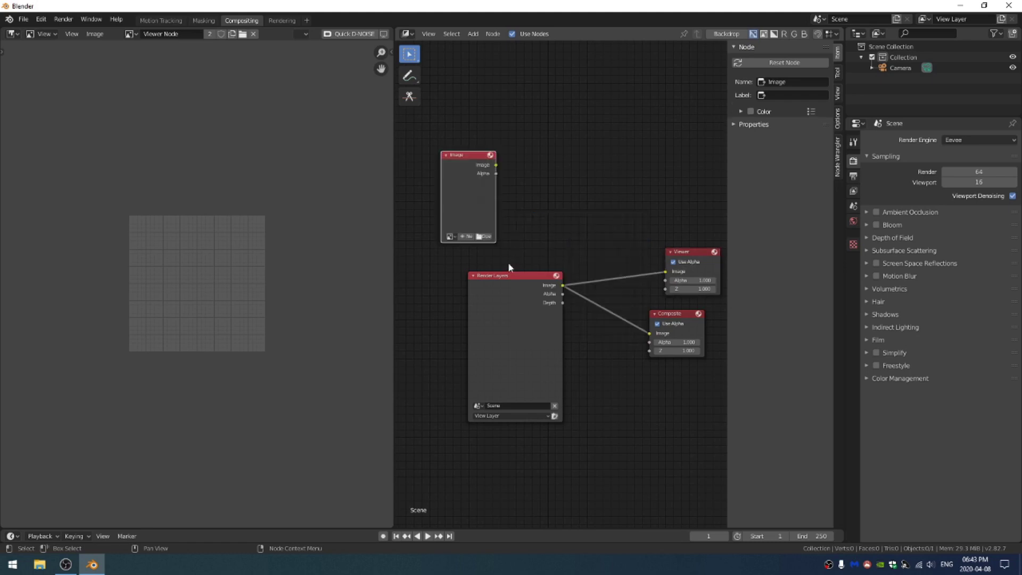
pyautogui.click(484, 236)
pyautogui.doubleClick(481, 235)
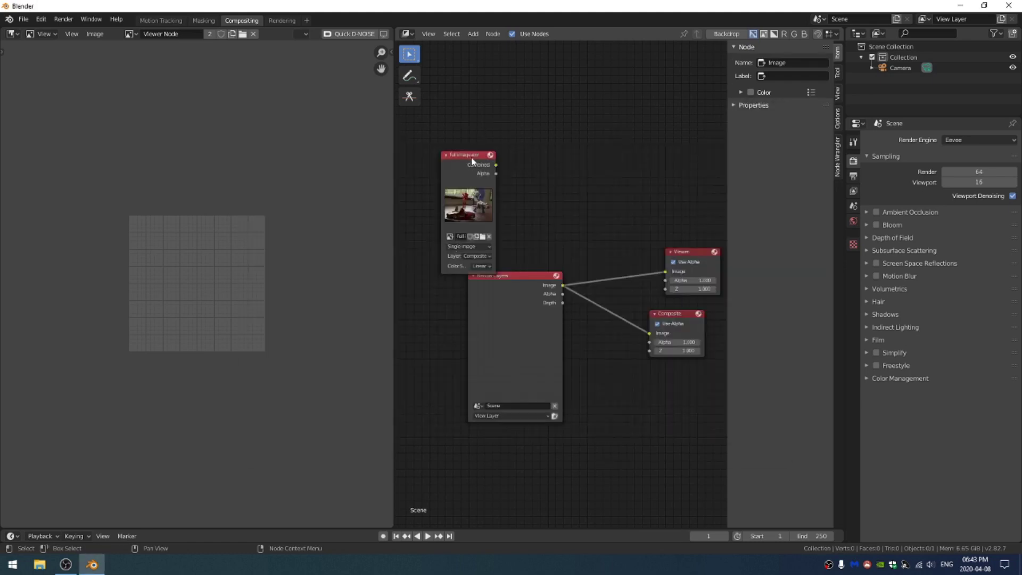
# Expose the image's passes and move the Image node up-left, pulling a link from Depth.
pyautogui.moveTo(472, 161); pyautogui.dragTo(457, 122)
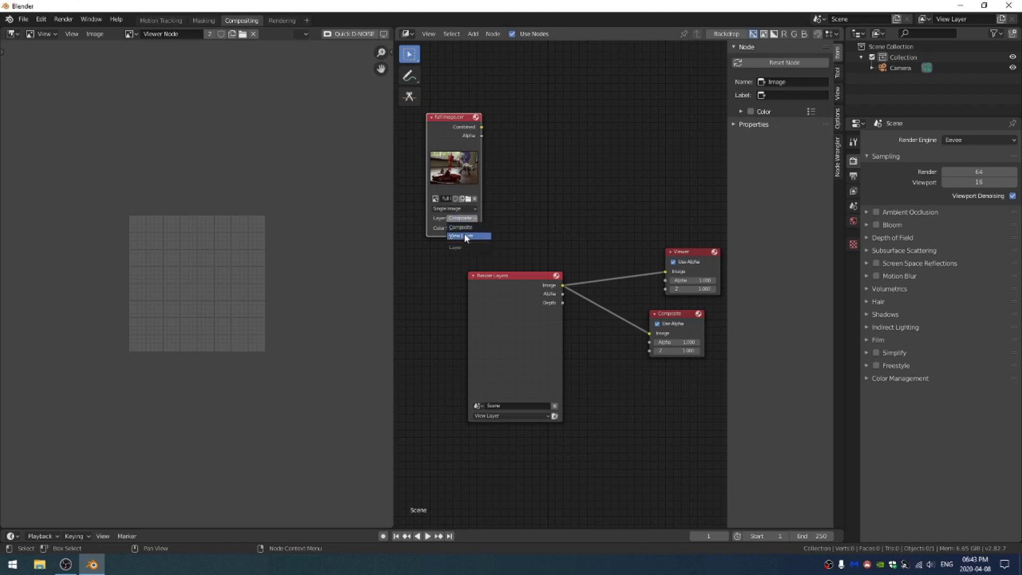
pyautogui.click(465, 235)
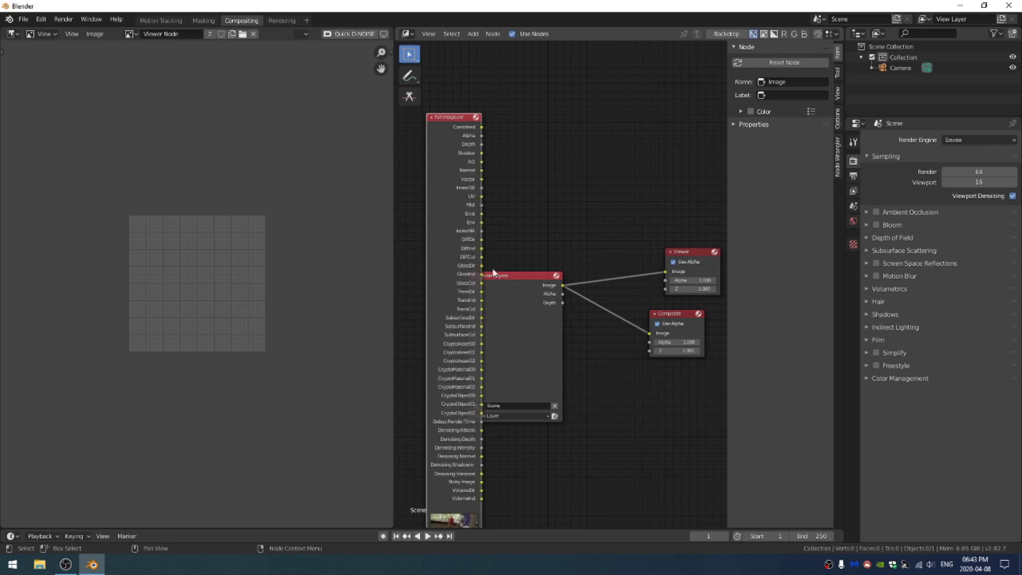
pyautogui.moveTo(452, 123); pyautogui.dragTo(460, 80)
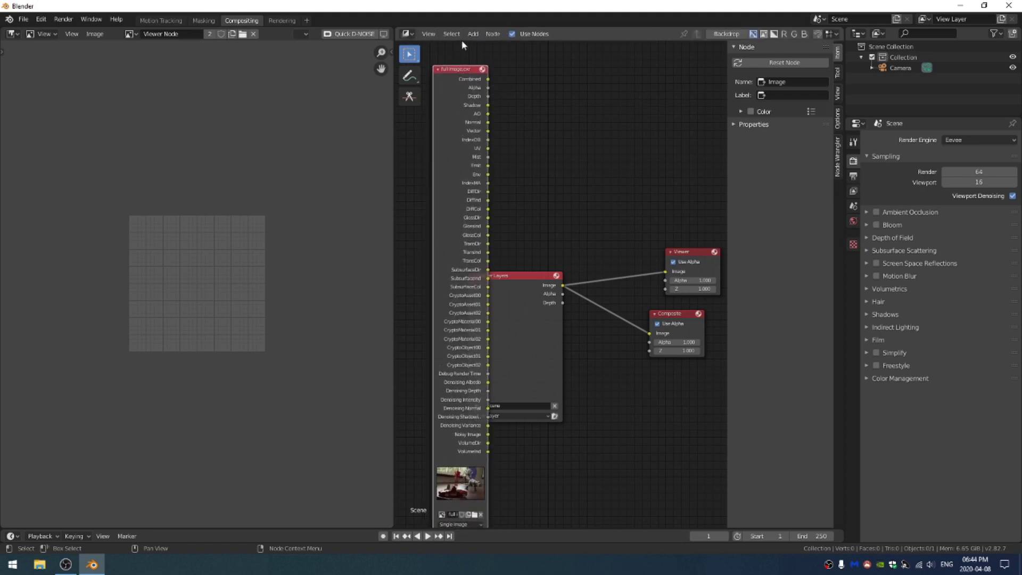
pyautogui.moveTo(455, 69); pyautogui.dragTo(447, 46)
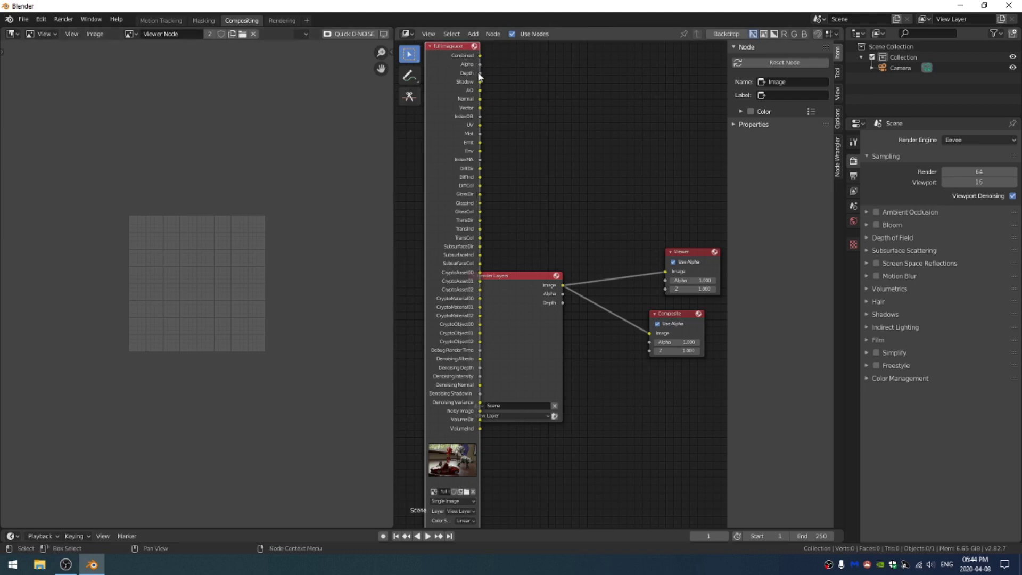
pyautogui.moveTo(479, 73); pyautogui.dragTo(514, 52)
# Delete Render Layers, preview the image's Combined pass in the Viewer, and hide the sidebar.
pyautogui.click(530, 290)
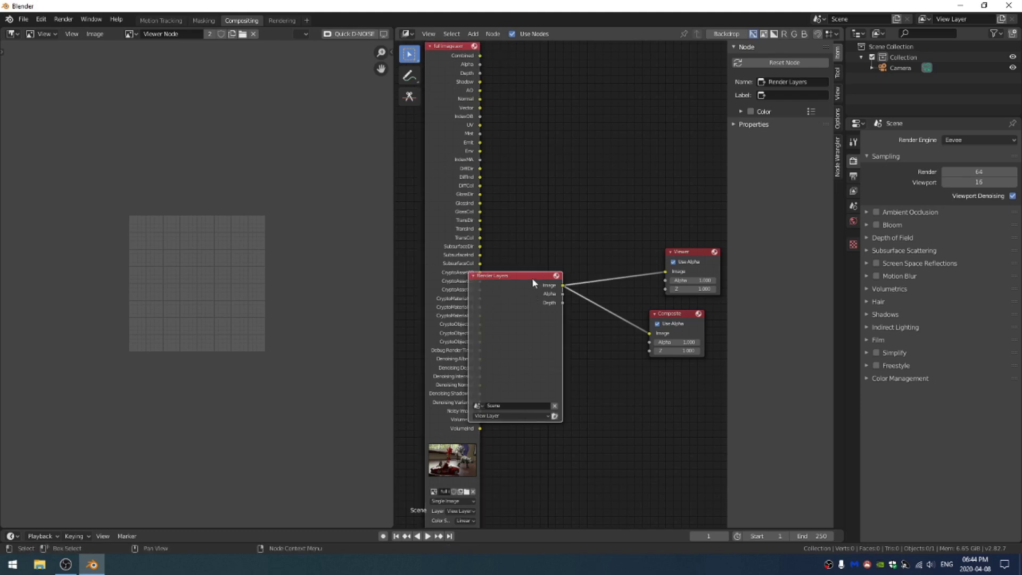
pyautogui.press('Delete')
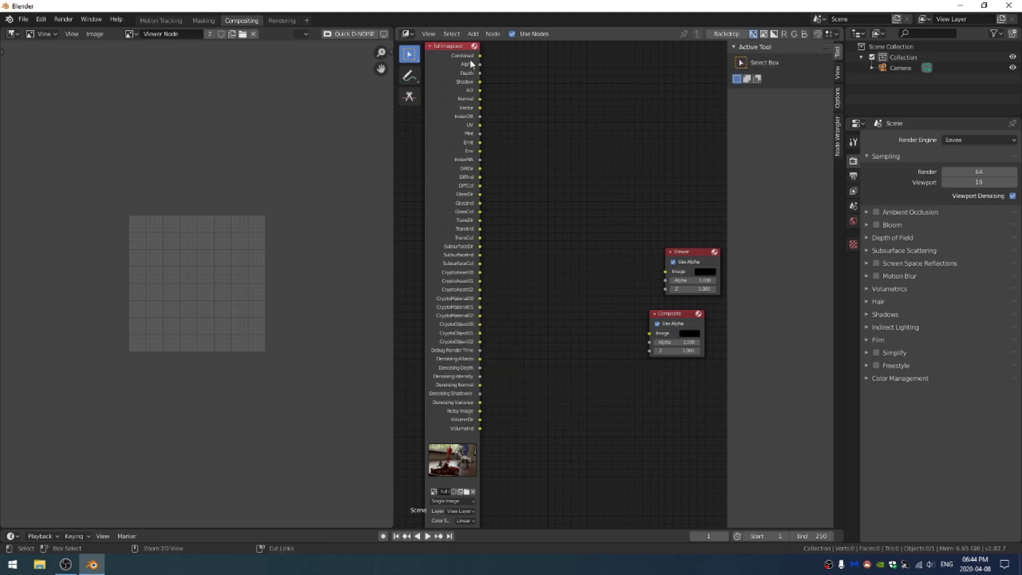
pyautogui.keyDown('ctrl'); pyautogui.keyDown('shift'); pyautogui.click(443, 44); pyautogui.keyUp('shift'); pyautogui.keyUp('ctrl')
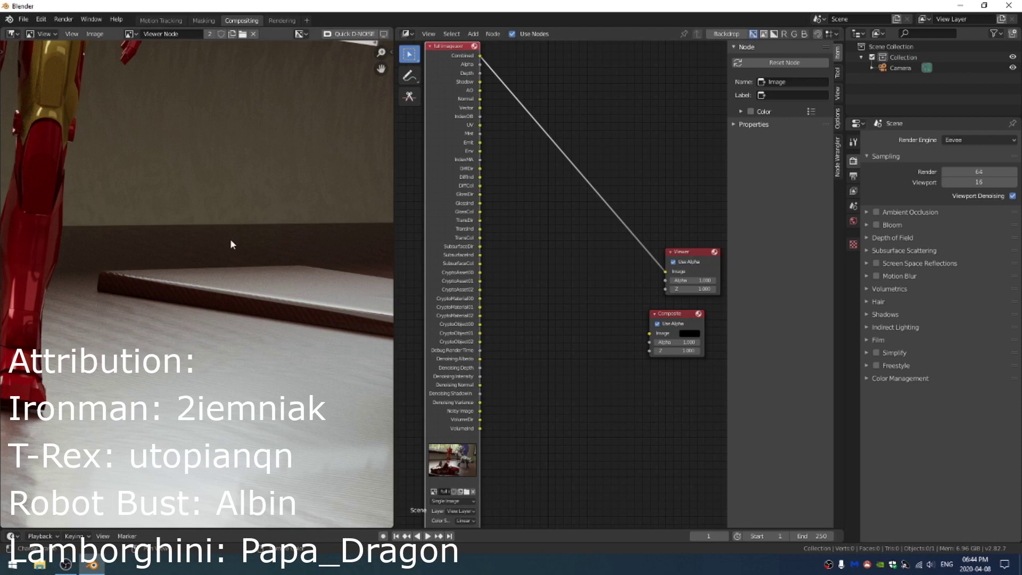
pyautogui.scroll(-6, 226, 237)
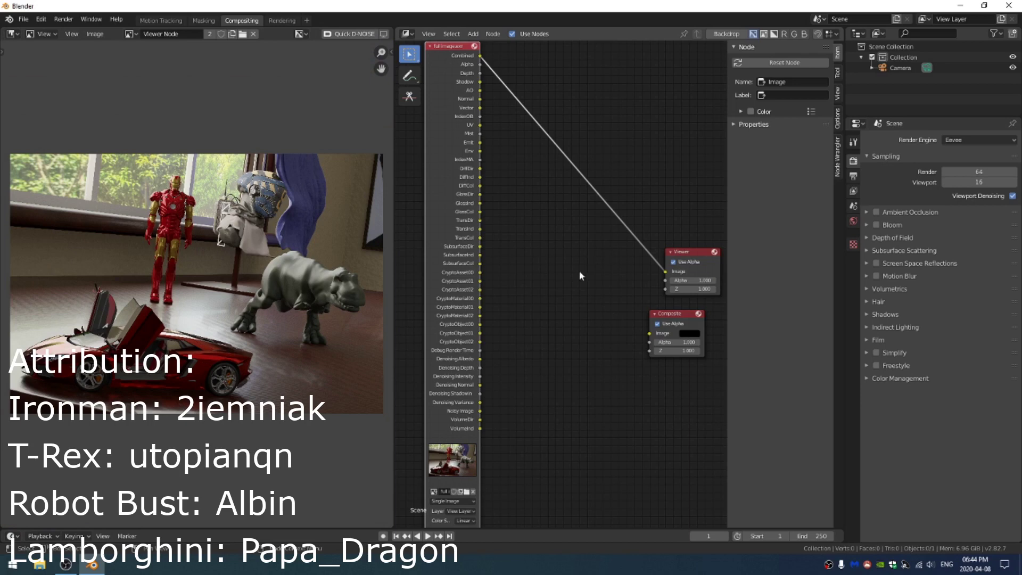
pyautogui.press('n')
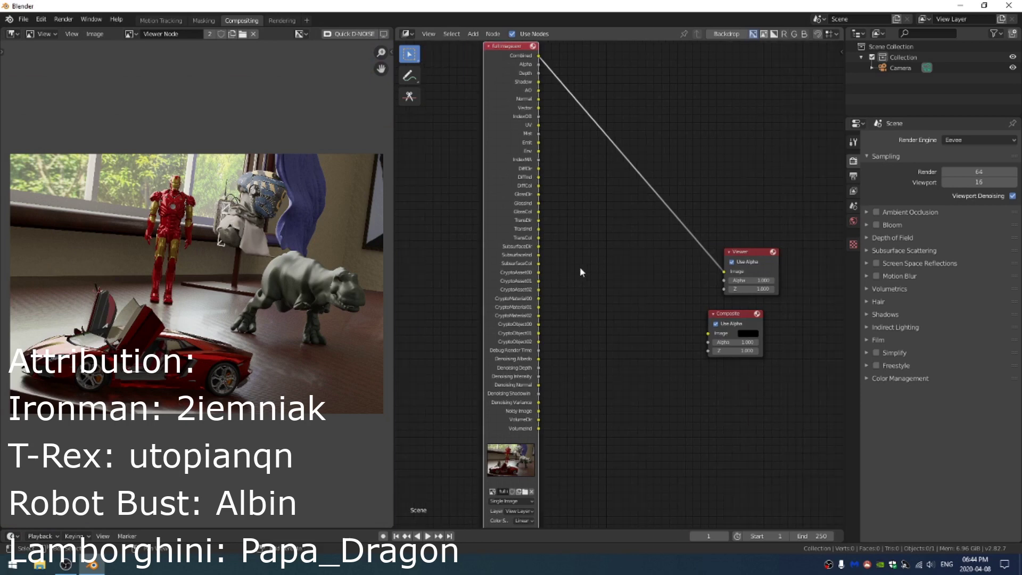
# Add a Normalize node fed by the image's Depth pass into its Value input.
pyautogui.hotkey('shift', 'a')
pyautogui.click(581, 271)
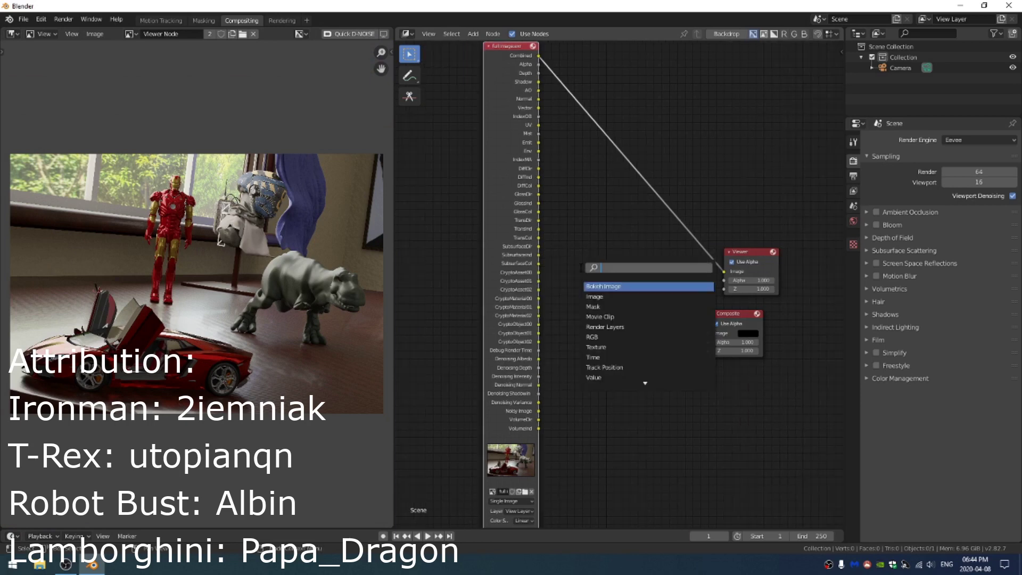
pyautogui.write('normalize')
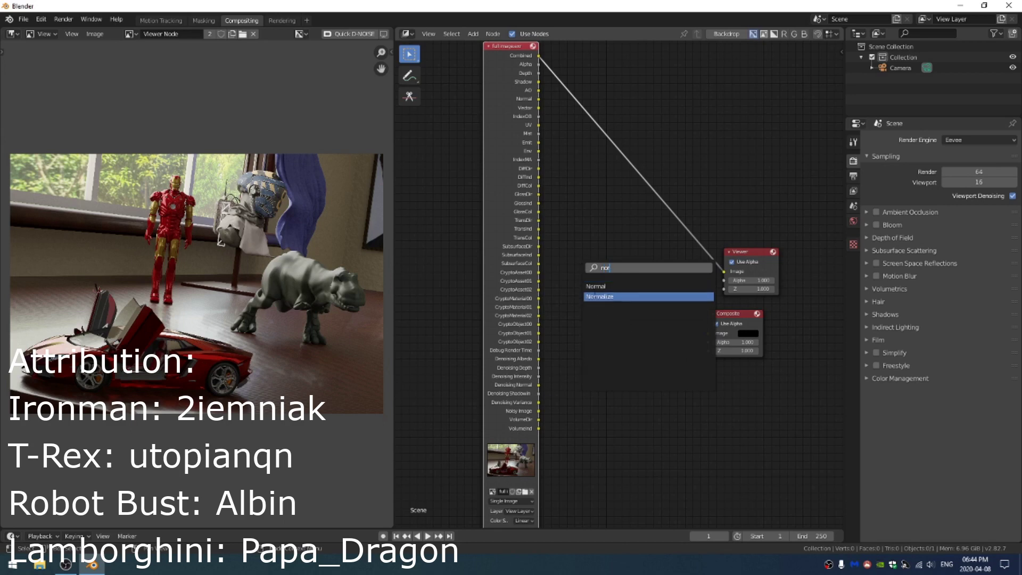
pyautogui.press('Return')
pyautogui.moveTo(538, 73); pyautogui.dragTo(590, 299)
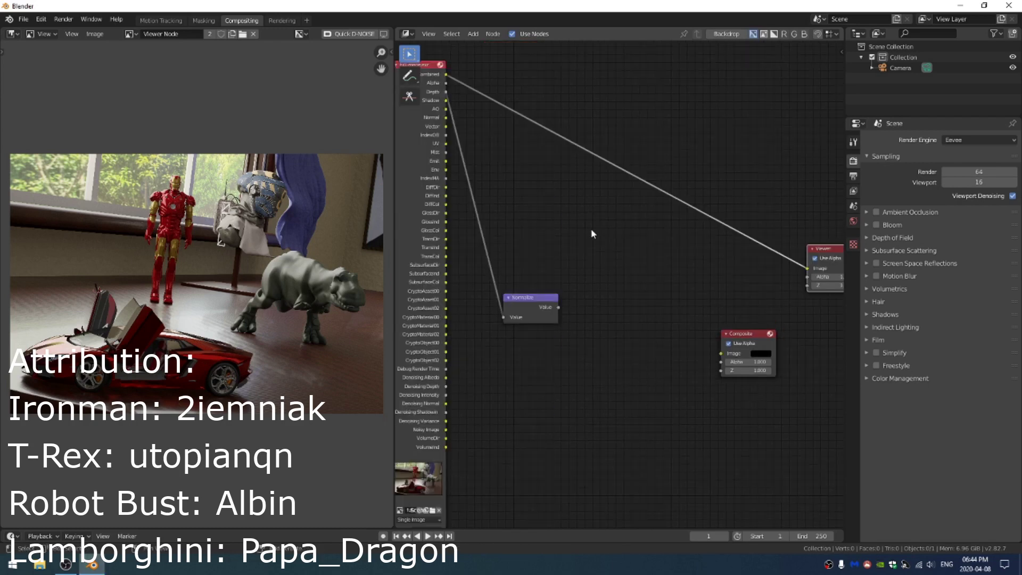
pyautogui.hotkey('shift', 'a')
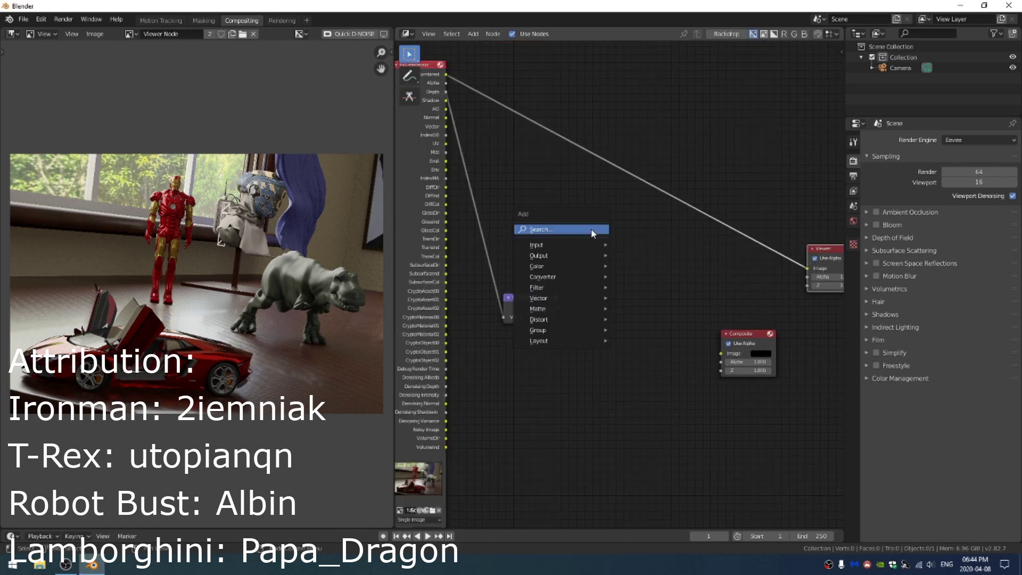
pyautogui.click(591, 234)
# Add a Defocus node and move the Normalize node down and left.
pyautogui.write('def')
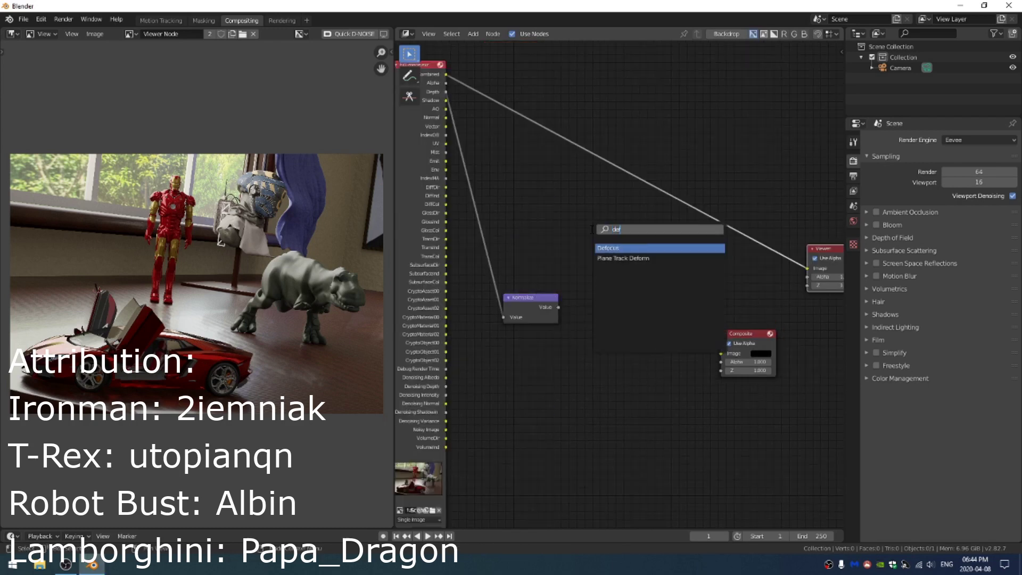
pyautogui.press('Return')
pyautogui.click(615, 236)
pyautogui.moveTo(520, 317); pyautogui.dragTo(600, 370)
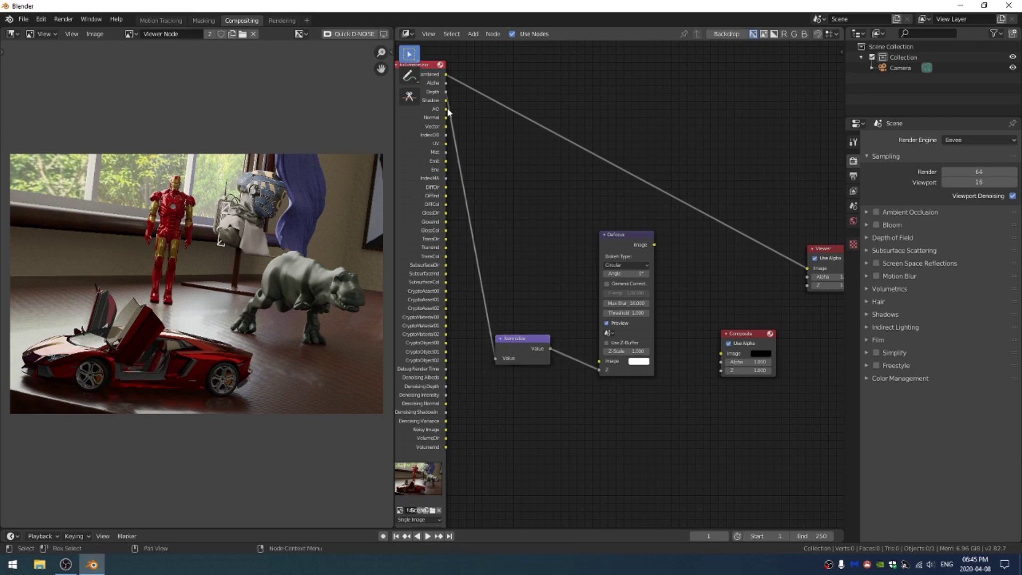
# Link normalized depth to Defocus Z and Combined to Defocus Image, with Z Scale 20.
pyautogui.moveTo(455, 85); pyautogui.dragTo(478, 91, button='middle')
pyautogui.moveTo(469, 82); pyautogui.dragTo(620, 368)
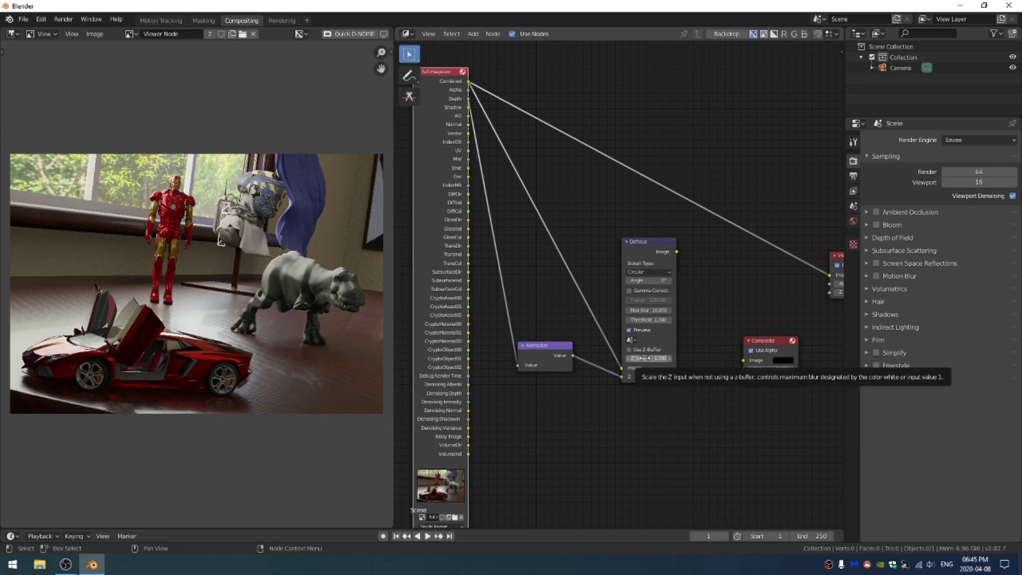
pyautogui.click(661, 356)
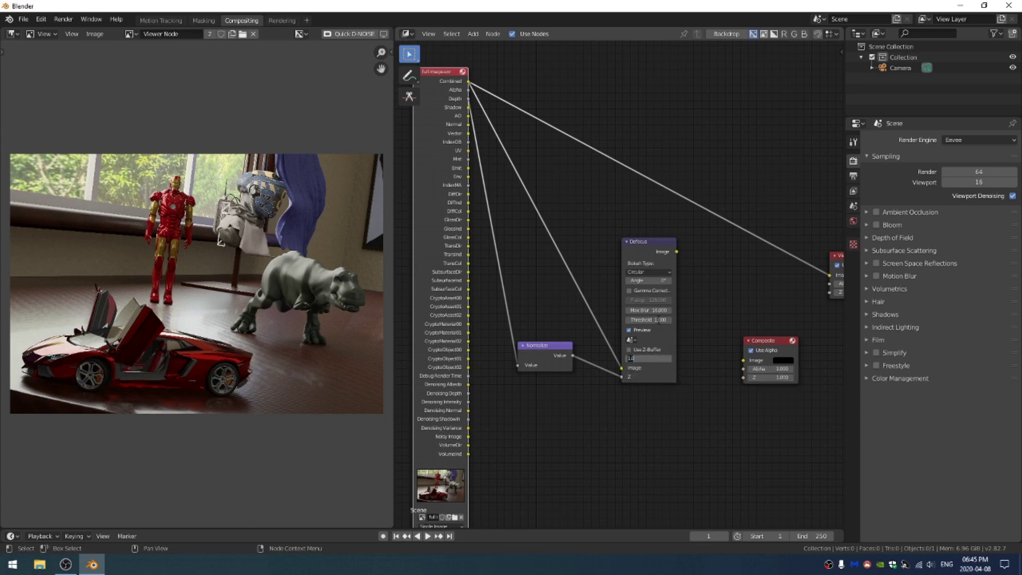
pyautogui.write('20')
pyautogui.press('Return')
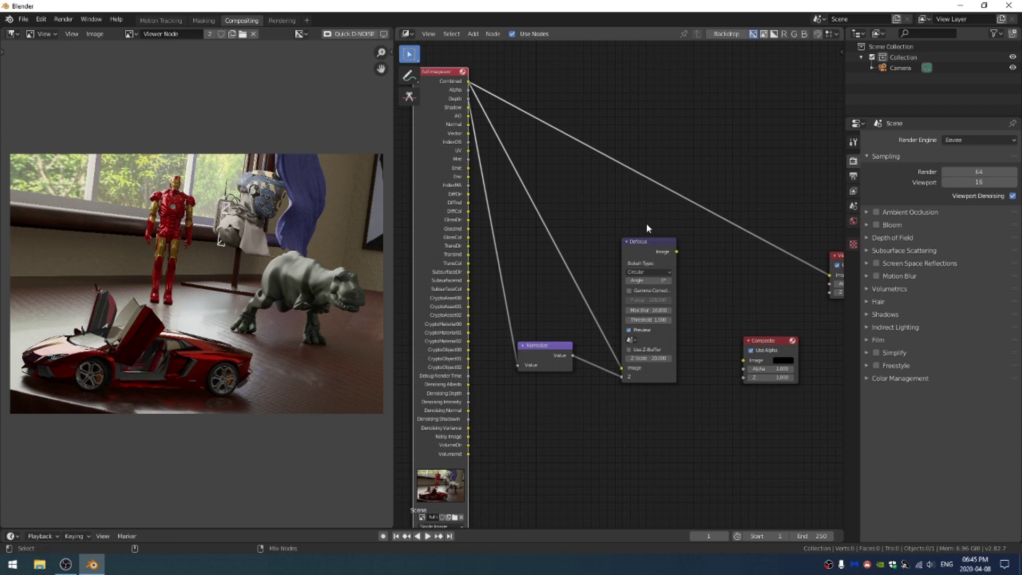
# Preview the Defocus output in the Viewer, widen the node, and raise Z Scale to 1000.
pyautogui.keyDown('ctrl'); pyautogui.keyDown('shift'); pyautogui.click(647, 247); pyautogui.keyUp('shift'); pyautogui.keyUp('ctrl')
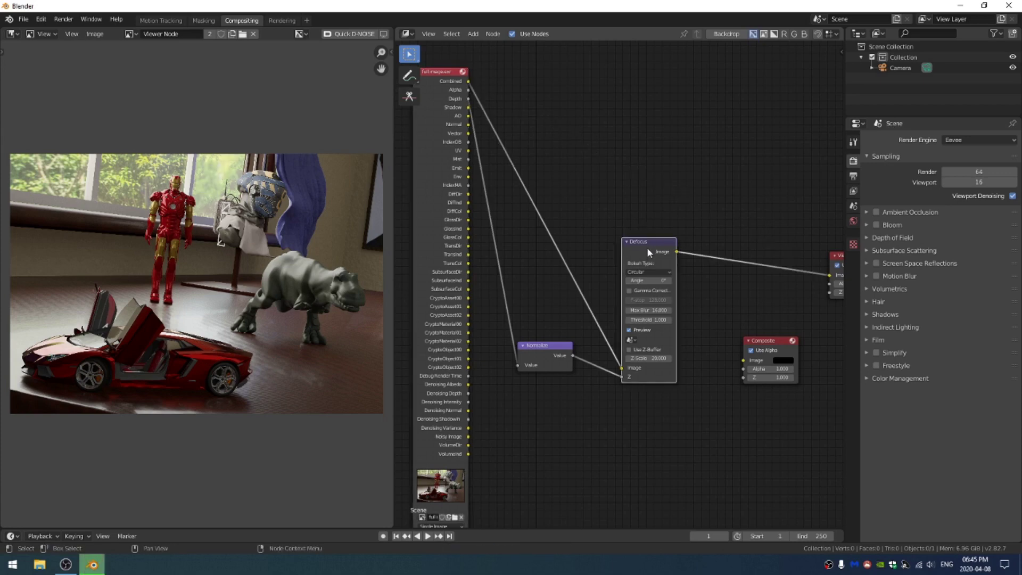
pyautogui.moveTo(676, 298); pyautogui.dragTo(714, 298)
pyautogui.moveTo(686, 358); pyautogui.dragTo(702, 360)
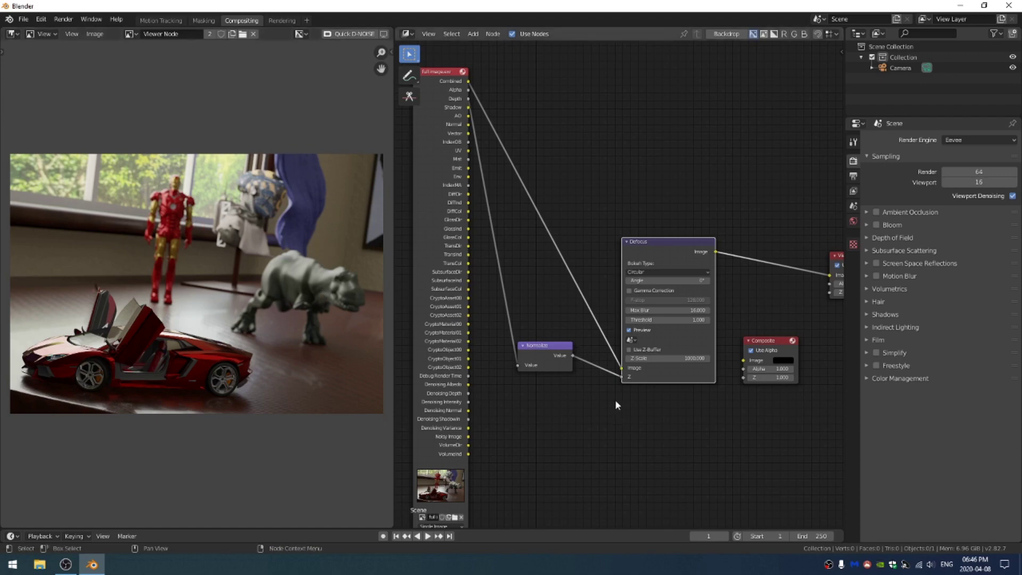
# Insert a ColorRamp node between Normalize and the Defocus Z input.
pyautogui.hotkey('shift', 'a')
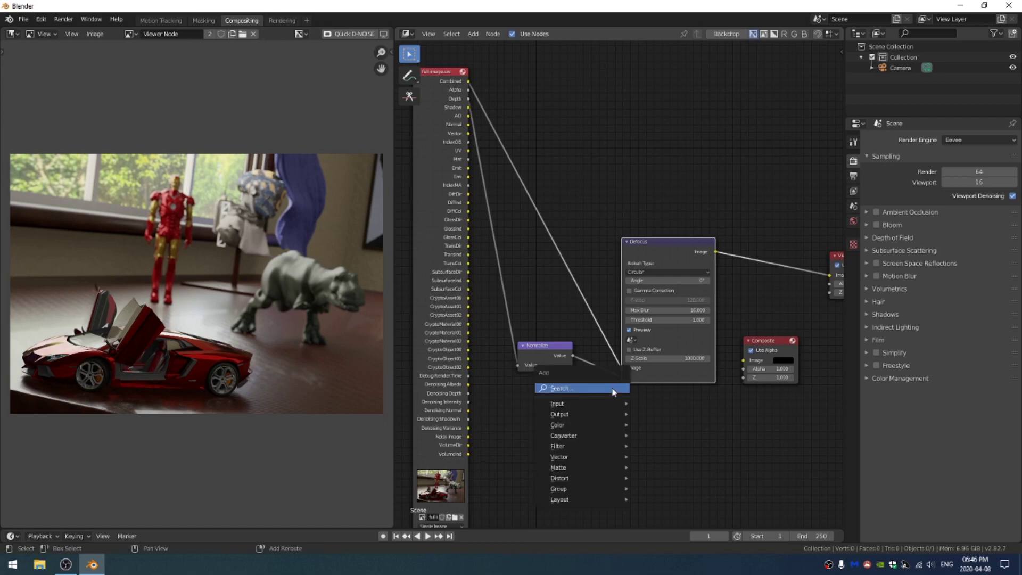
pyautogui.click(610, 391)
pyautogui.write('ram')
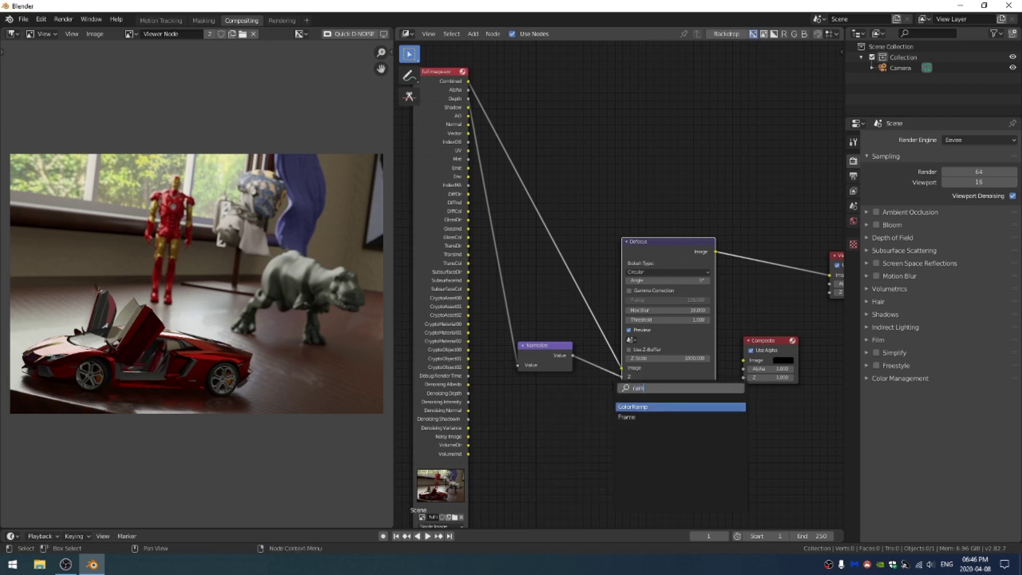
pyautogui.press('Return')
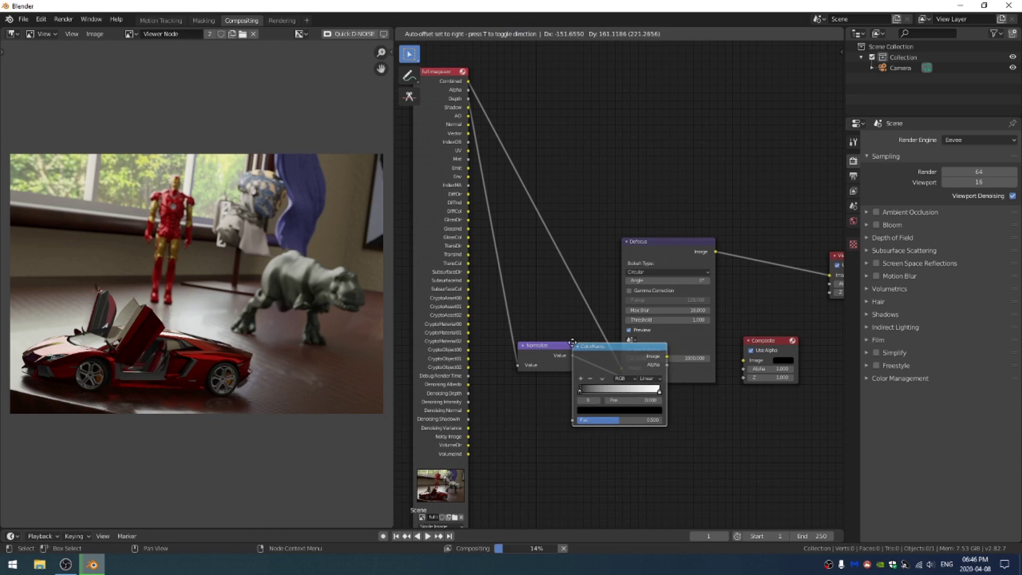
pyautogui.click(571, 335)
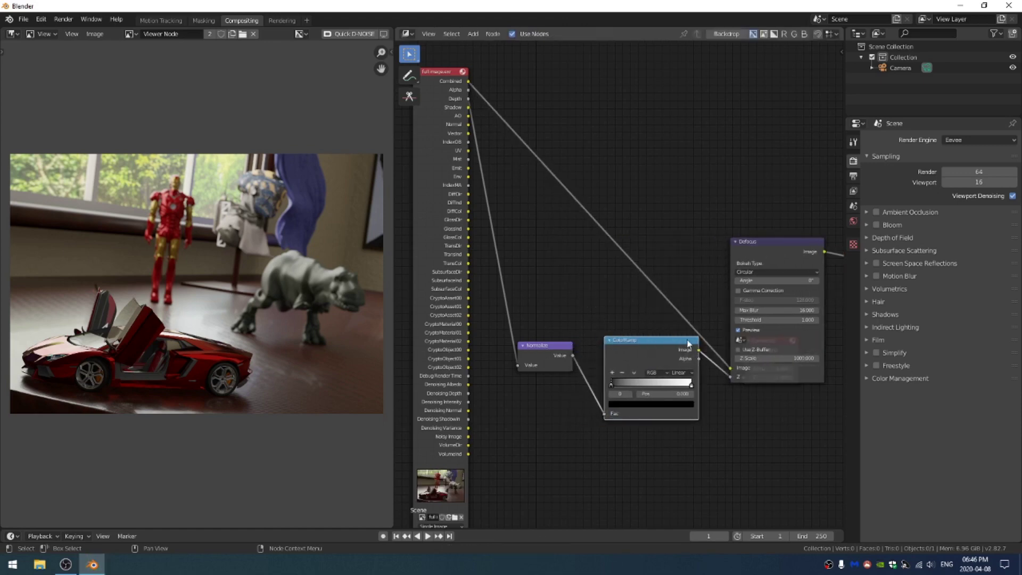
# Move the ColorRamp down-left and reframe the tree so the Defocus Z-Scale field is visible.
pyautogui.moveTo(670, 340); pyautogui.dragTo(669, 403, button='middle')
pyautogui.moveTo(669, 403); pyautogui.dragTo(660, 418)
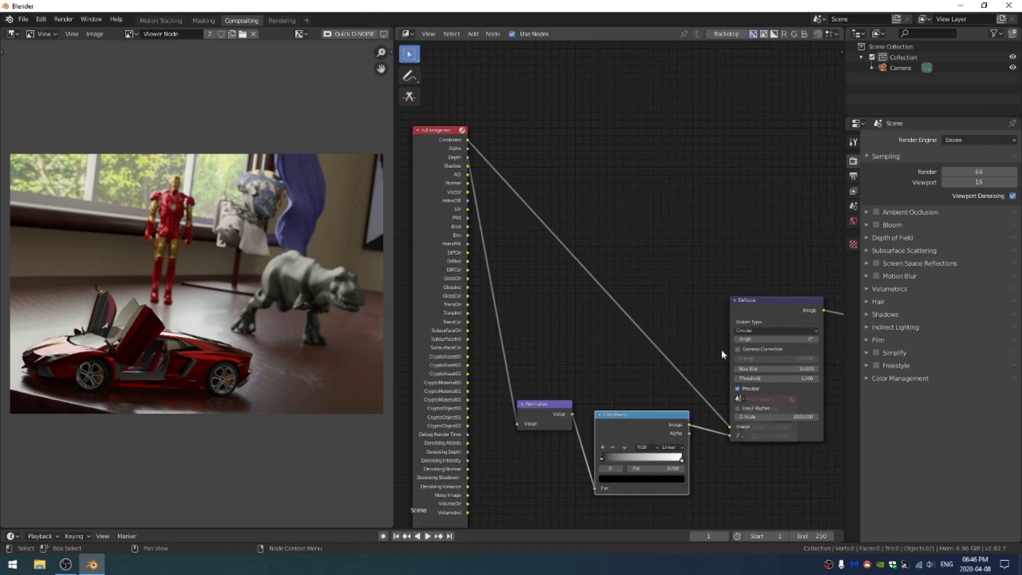
pyautogui.moveTo(695, 385); pyautogui.dragTo(609, 366, button='middle')
pyautogui.moveTo(669, 322); pyautogui.dragTo(658, 260, button='middle')
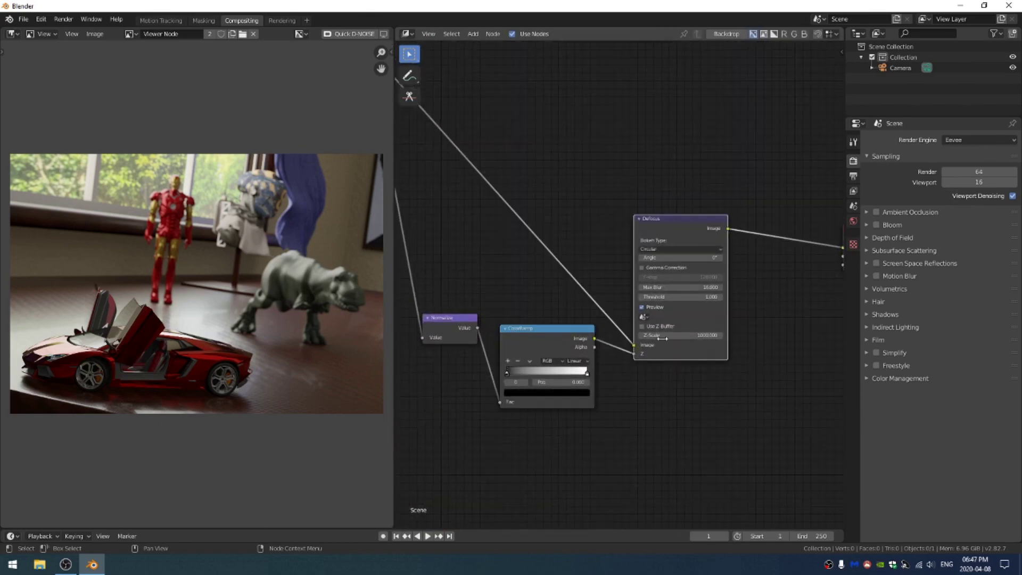
# Set Defocus Z-Scale to 1 and preview the ColorRamp's grayscale depth output in the Viewer.
pyautogui.click(657, 334)
pyautogui.press('Return')
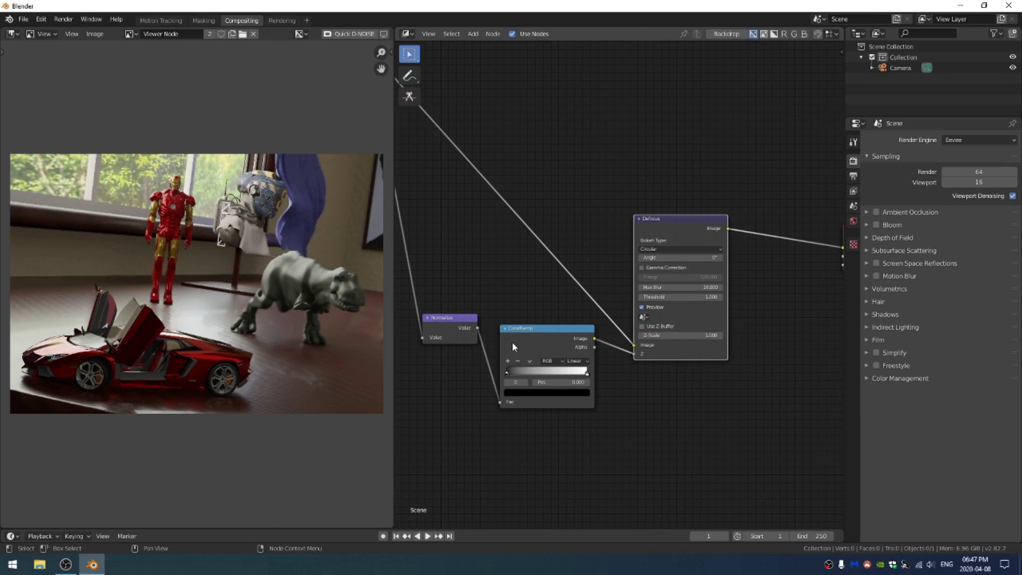
pyautogui.keyDown('ctrl'); pyautogui.keyDown('shift'); pyautogui.click(526, 331); pyautogui.keyUp('shift'); pyautogui.keyUp('ctrl')
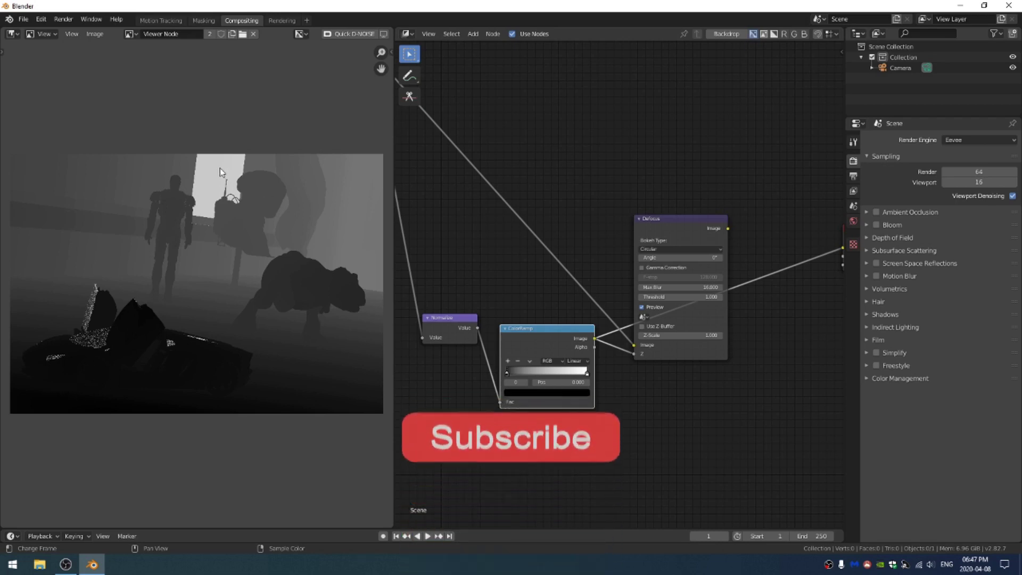
# Try shifting the ramp's black point to 0.350, then undo both stop moves.
pyautogui.moveTo(510, 378); pyautogui.dragTo(582, 384, button='middle')
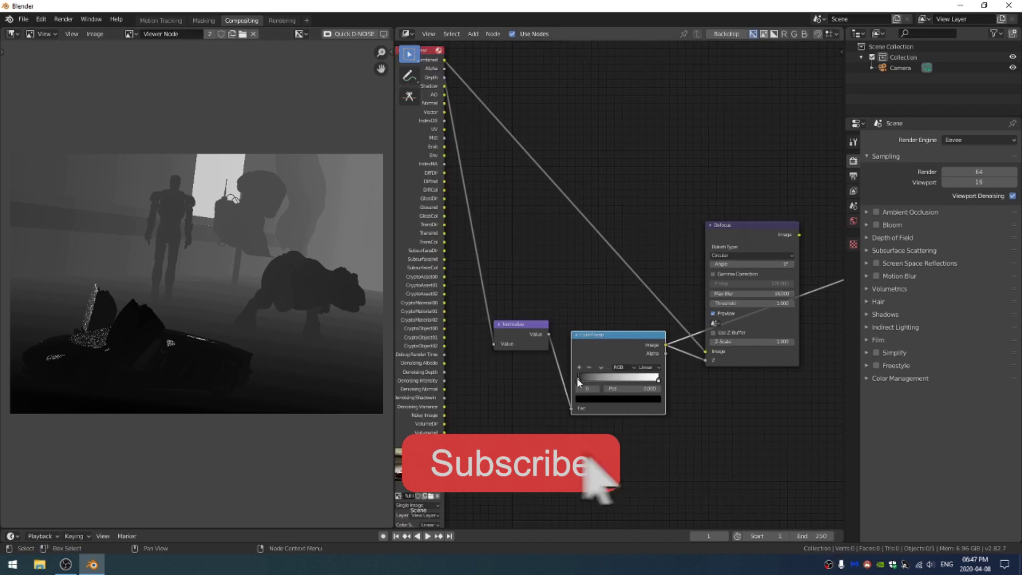
pyautogui.moveTo(578, 379); pyautogui.dragTo(624, 382)
pyautogui.hotkey('ctrl', 'z')
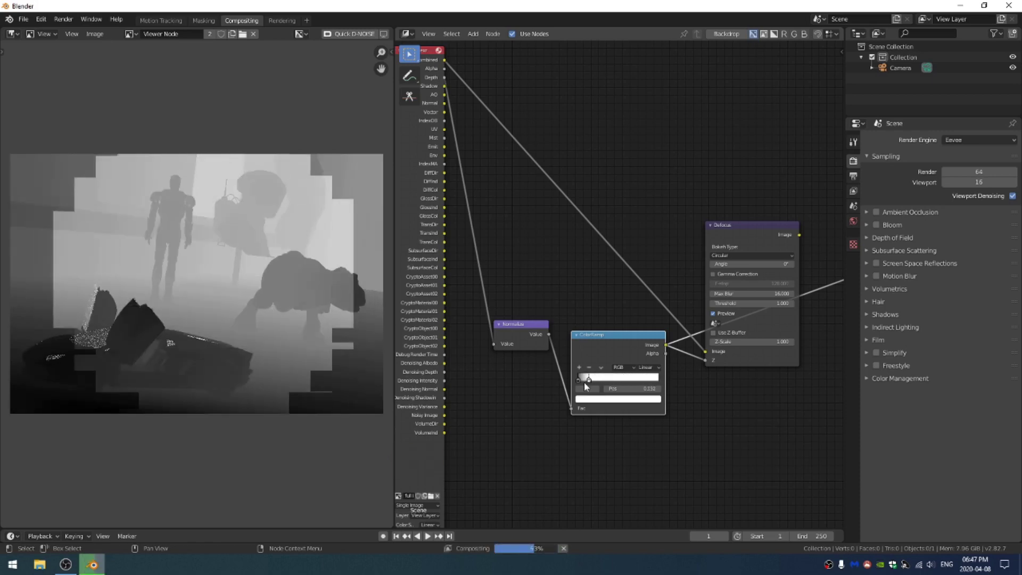
pyautogui.hotkey('ctrl', 'z')
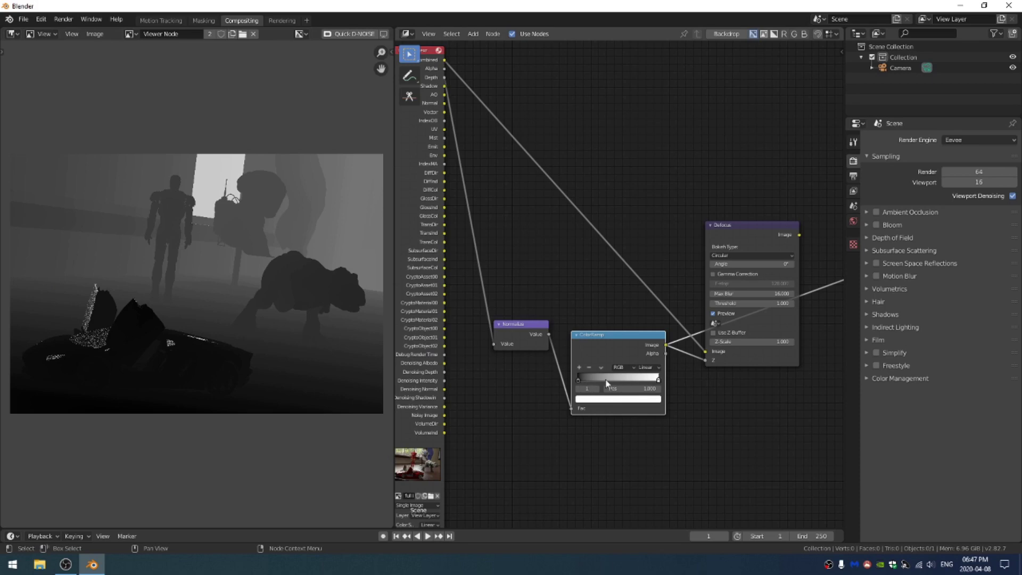
# Add a black middle stop, make the first stop white, and slide the black stop to about 0.064.
pyautogui.click(580, 371)
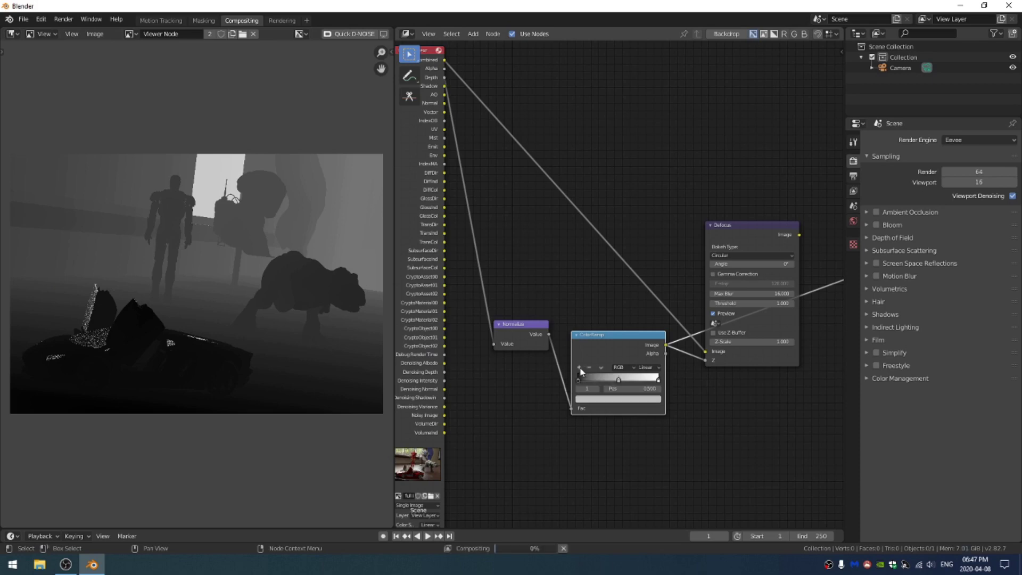
pyautogui.click(618, 399)
pyautogui.moveTo(642, 321); pyautogui.dragTo(643, 343)
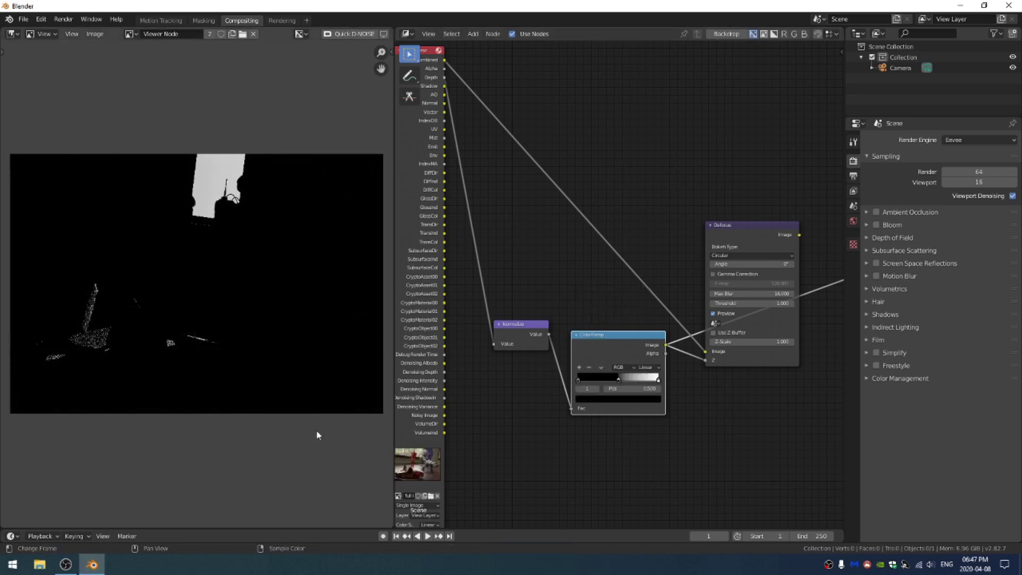
pyautogui.click(578, 379)
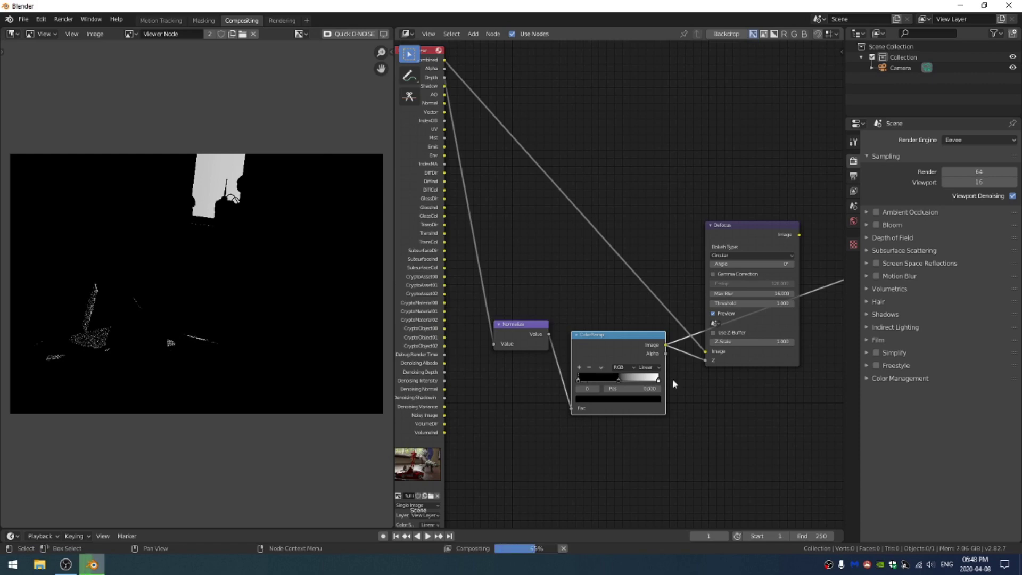
pyautogui.click(605, 401)
pyautogui.moveTo(645, 302); pyautogui.dragTo(644, 287)
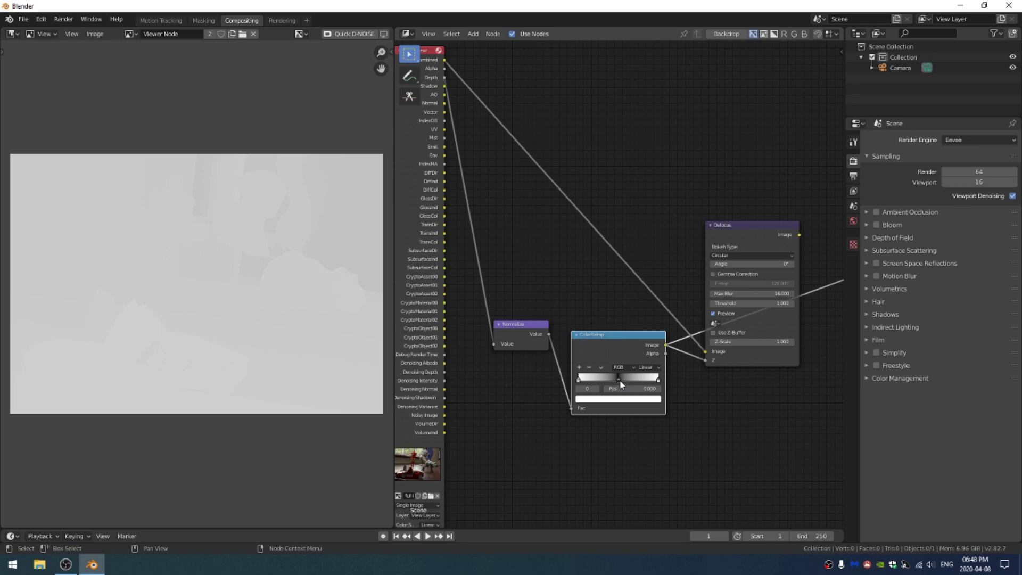
pyautogui.moveTo(618, 380); pyautogui.dragTo(581, 381)
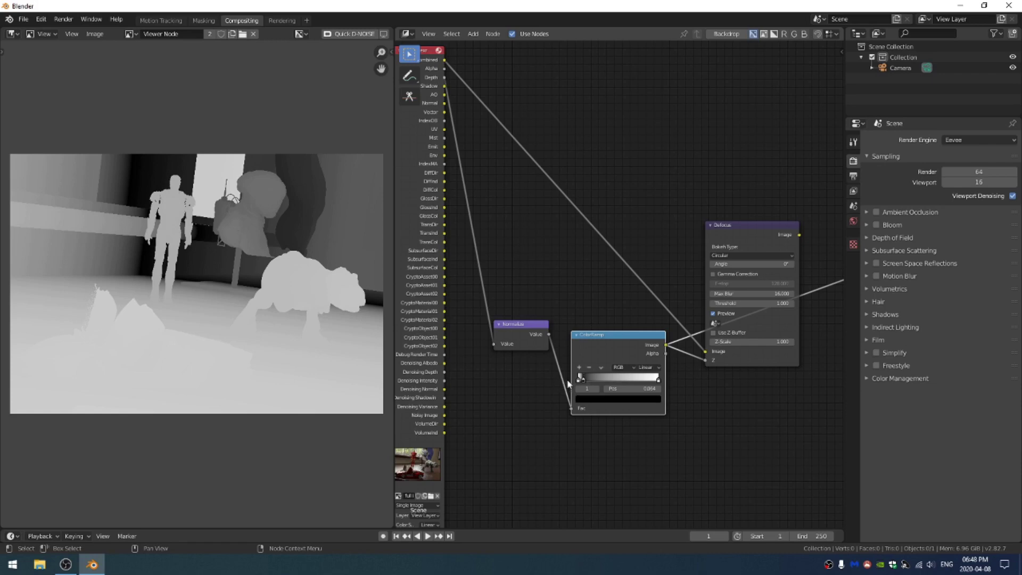
# Zoom into the ColorRamp and nudge the black stop left to position 0.032.
pyautogui.scroll(5, 580, 383)
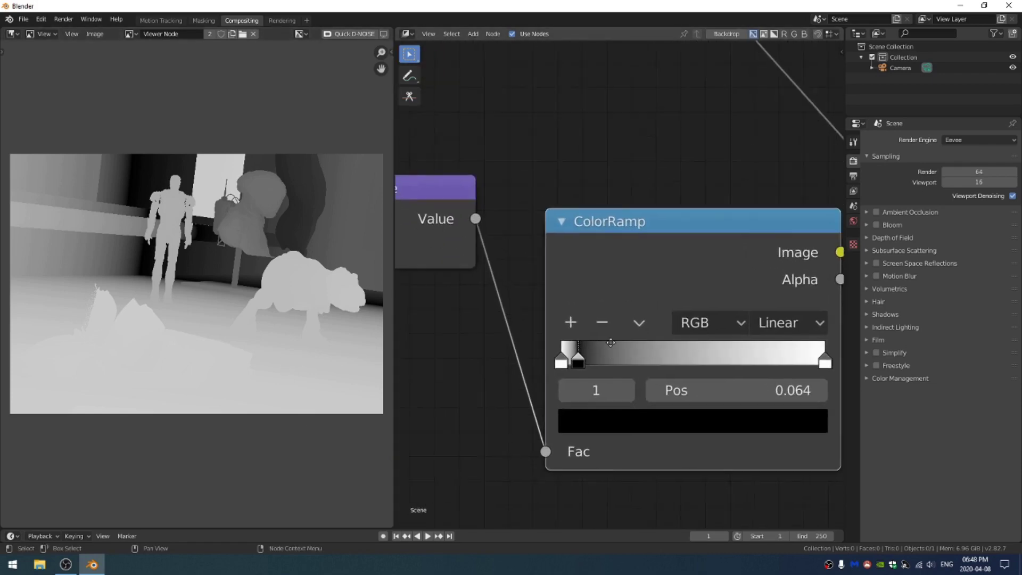
pyautogui.moveTo(579, 368); pyautogui.dragTo(580, 307, button='middle')
pyautogui.moveTo(579, 308); pyautogui.dragTo(573, 306)
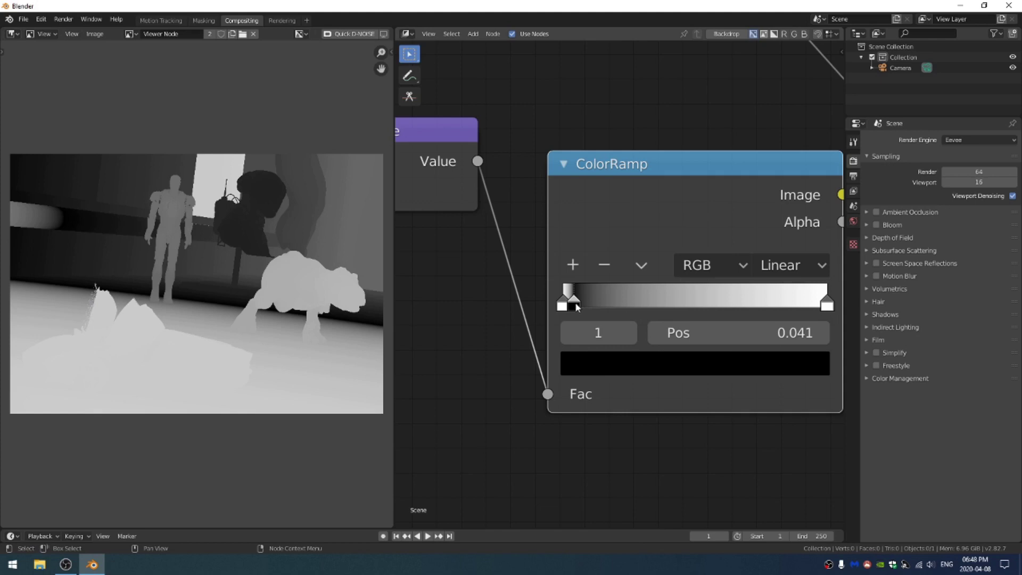
pyautogui.moveTo(576, 308); pyautogui.dragTo(572, 308)
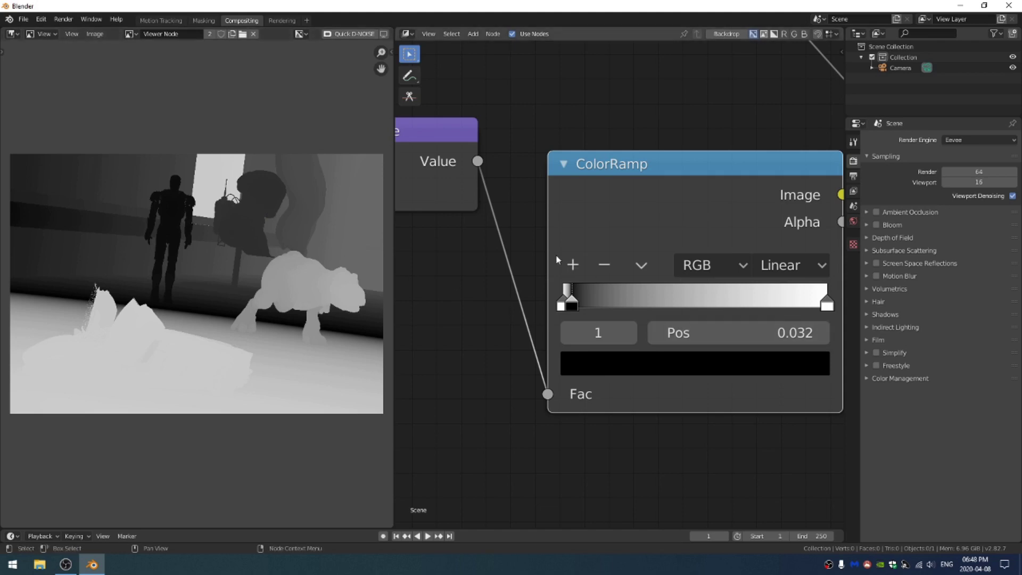
# Add a black ColorRamp stop and a white stop at 0.059, leaving Iron Man a dark silhouette.
pyautogui.click(573, 265)
pyautogui.moveTo(575, 305); pyautogui.dragTo(592, 304)
pyautogui.click(612, 367)
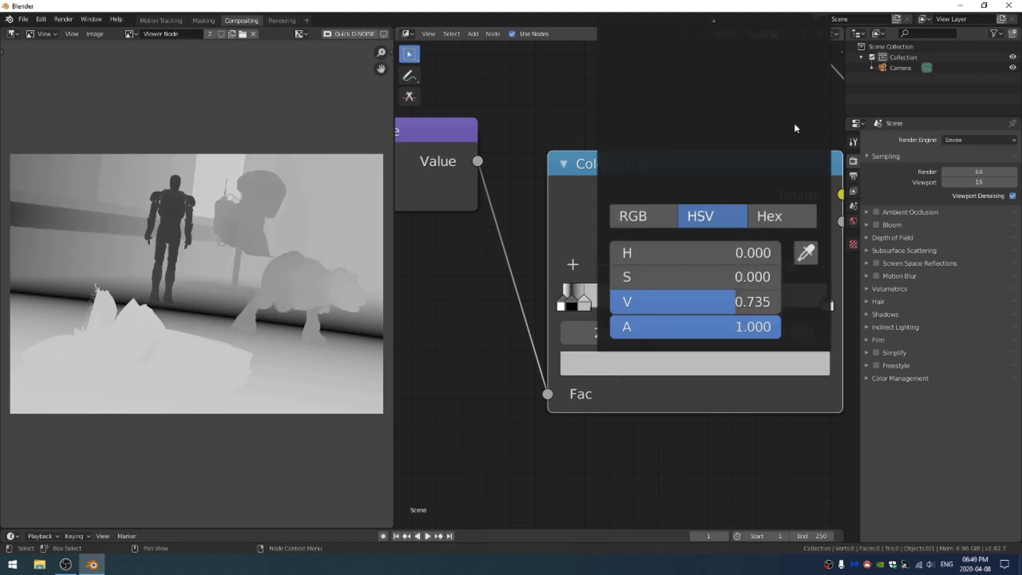
pyautogui.moveTo(692, 301); pyautogui.dragTo(574, 305)
pyautogui.keyDown('ctrl'); pyautogui.click(578, 304); pyautogui.keyUp('ctrl')
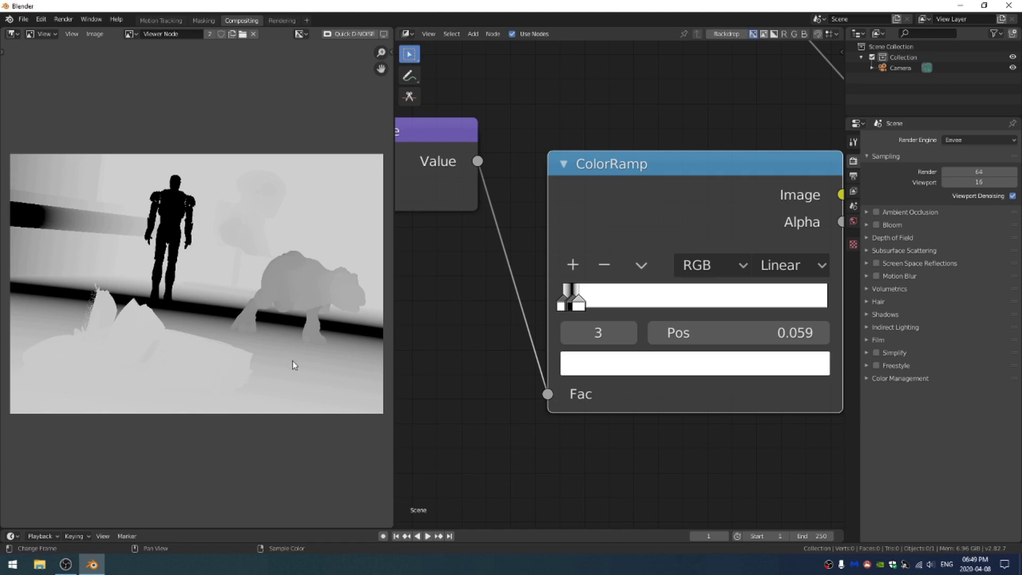
# Preview the Defocus node in the Viewer and set its Z-Scale to 20.
pyautogui.scroll(-4, 517, 258)
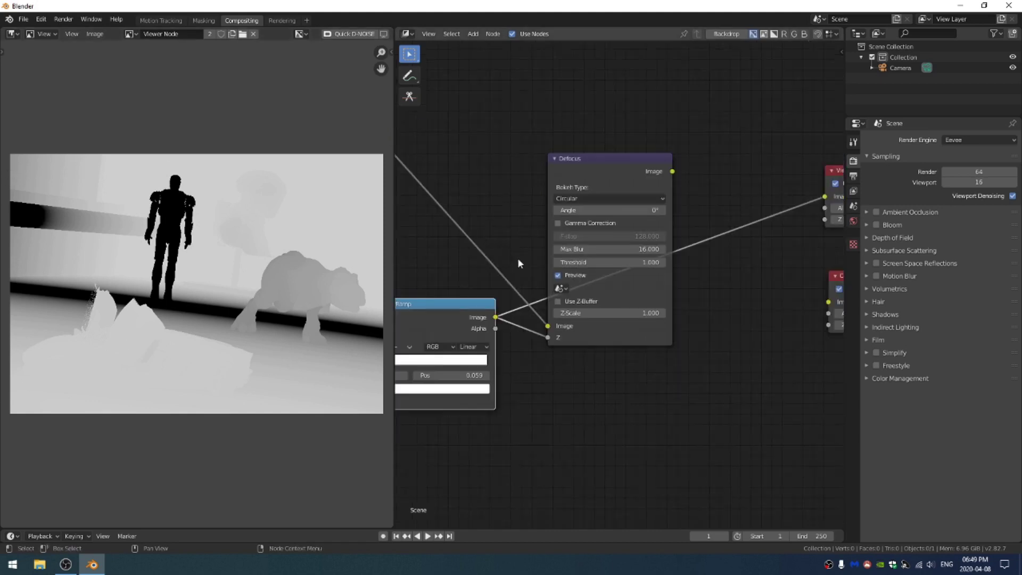
pyautogui.keyDown('ctrl'); pyautogui.keyDown('shift'); pyautogui.click(596, 172); pyautogui.keyUp('shift'); pyautogui.keyUp('ctrl')
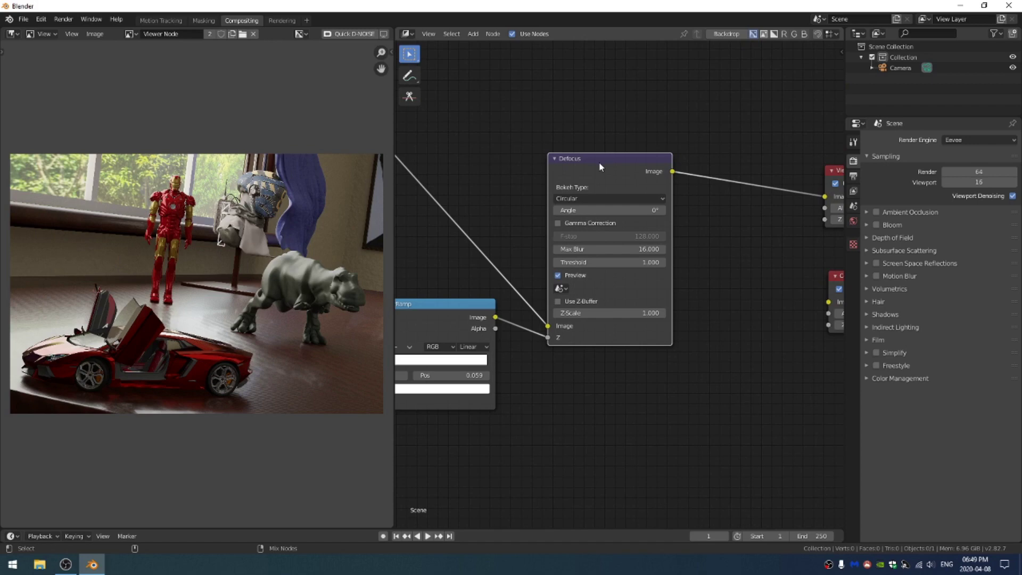
pyautogui.click(635, 312)
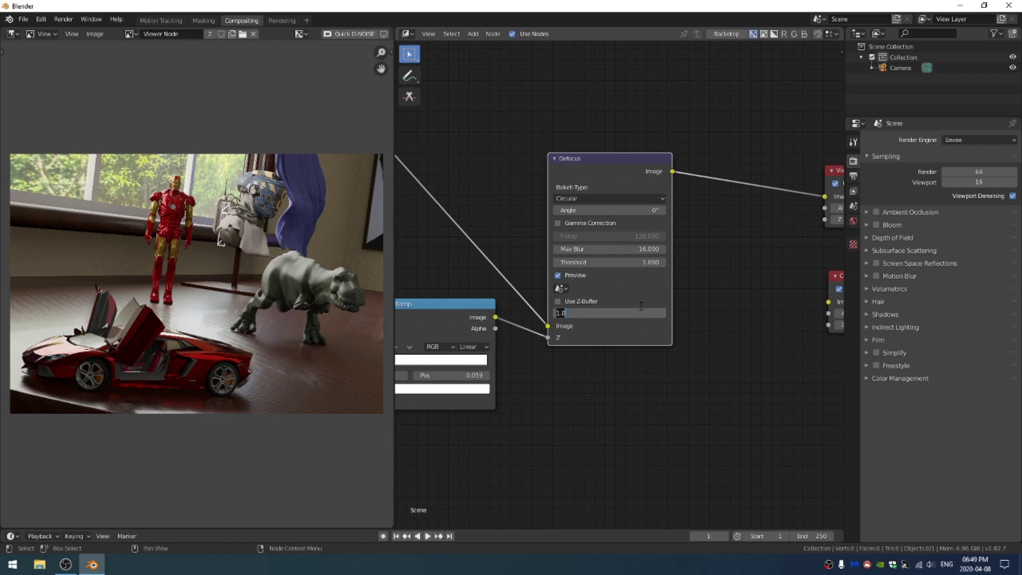
pyautogui.write('20')
pyautogui.press('Return')
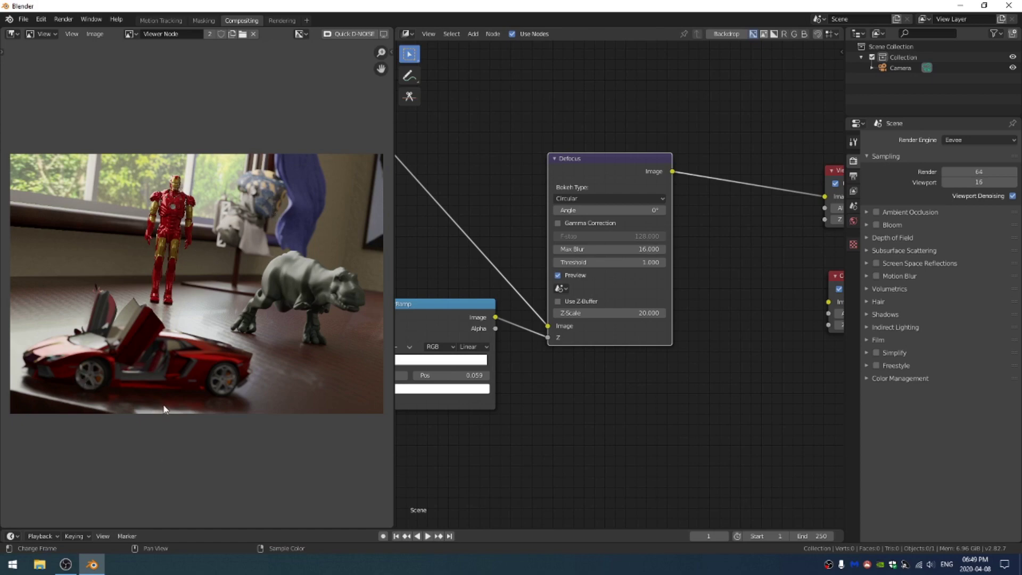
pyautogui.moveTo(404, 356); pyautogui.dragTo(617, 338, button='middle')
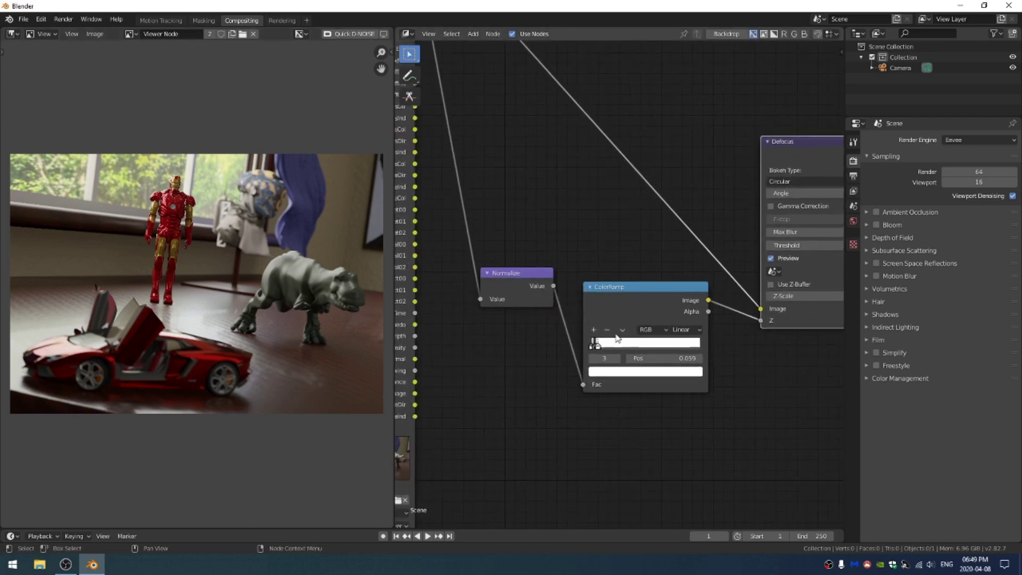
pyautogui.scroll(4, 616, 343)
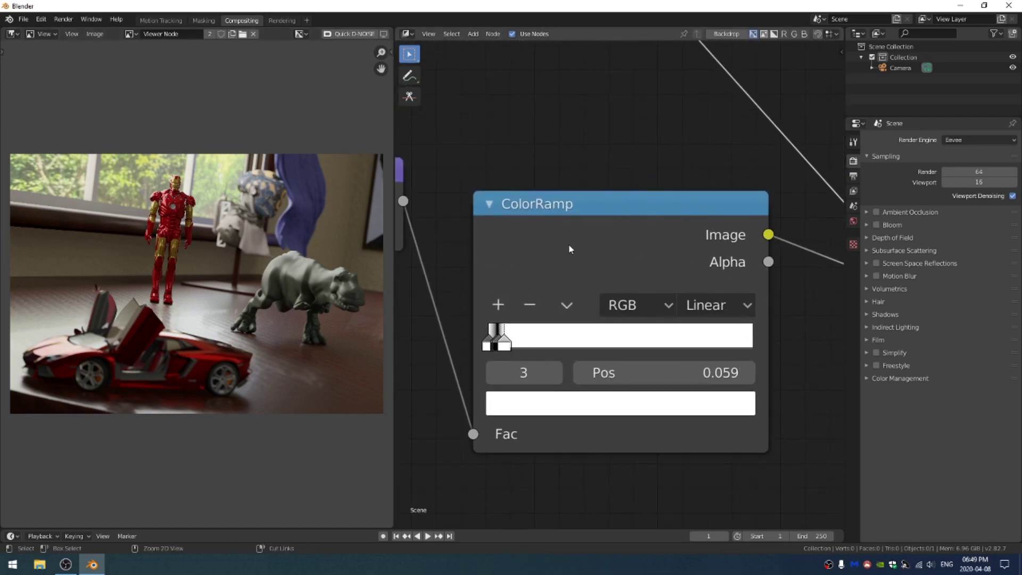